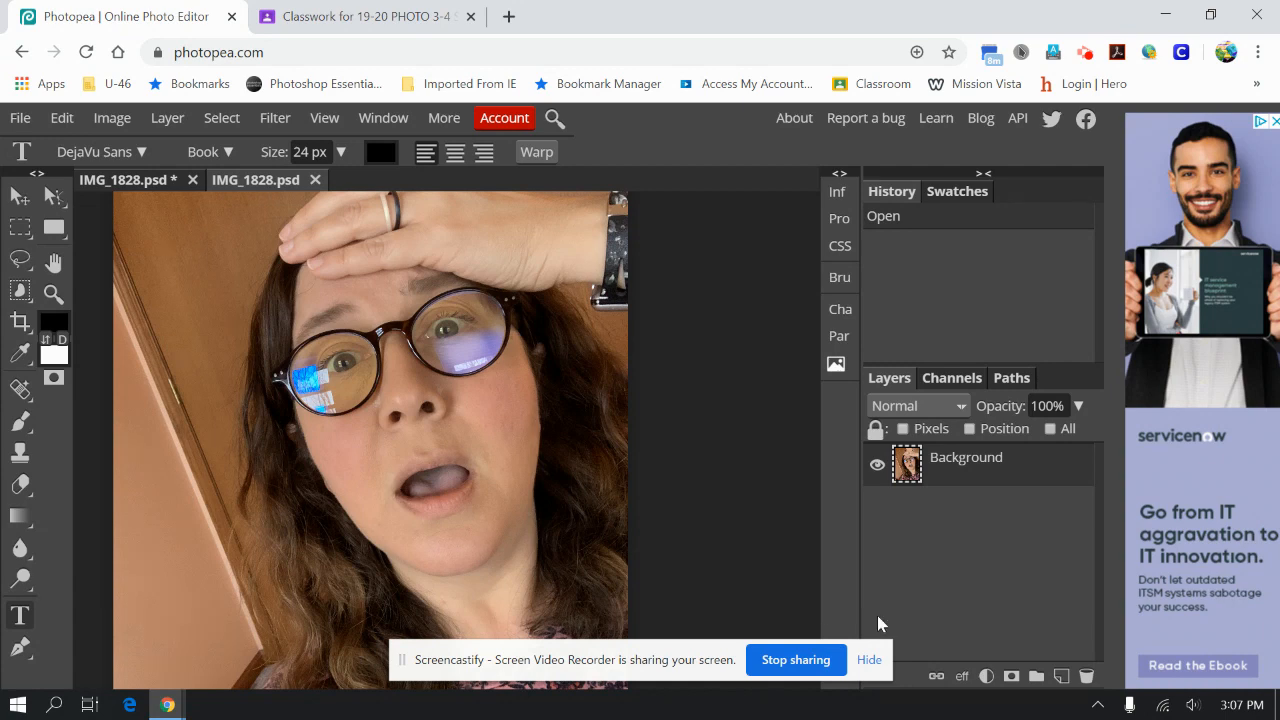
# Add a new layer above the Background photo and rename it Lines.
pyautogui.click(867, 664)
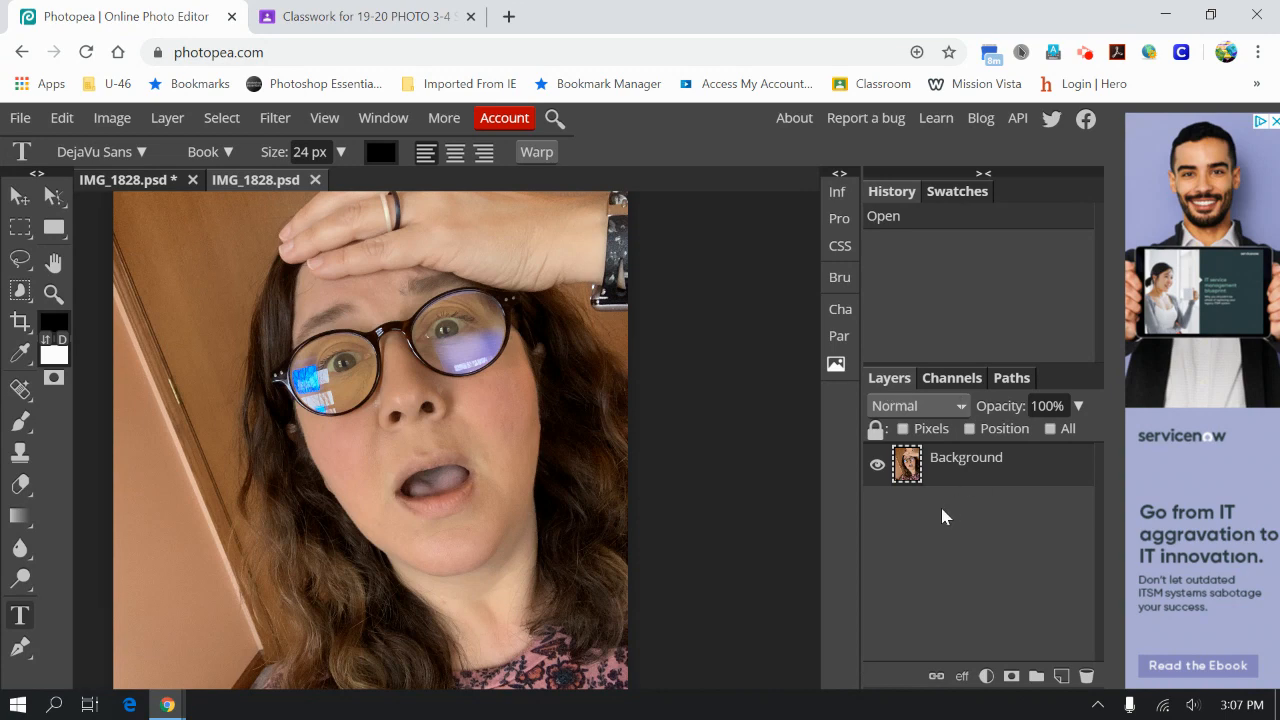
pyautogui.click(1062, 677)
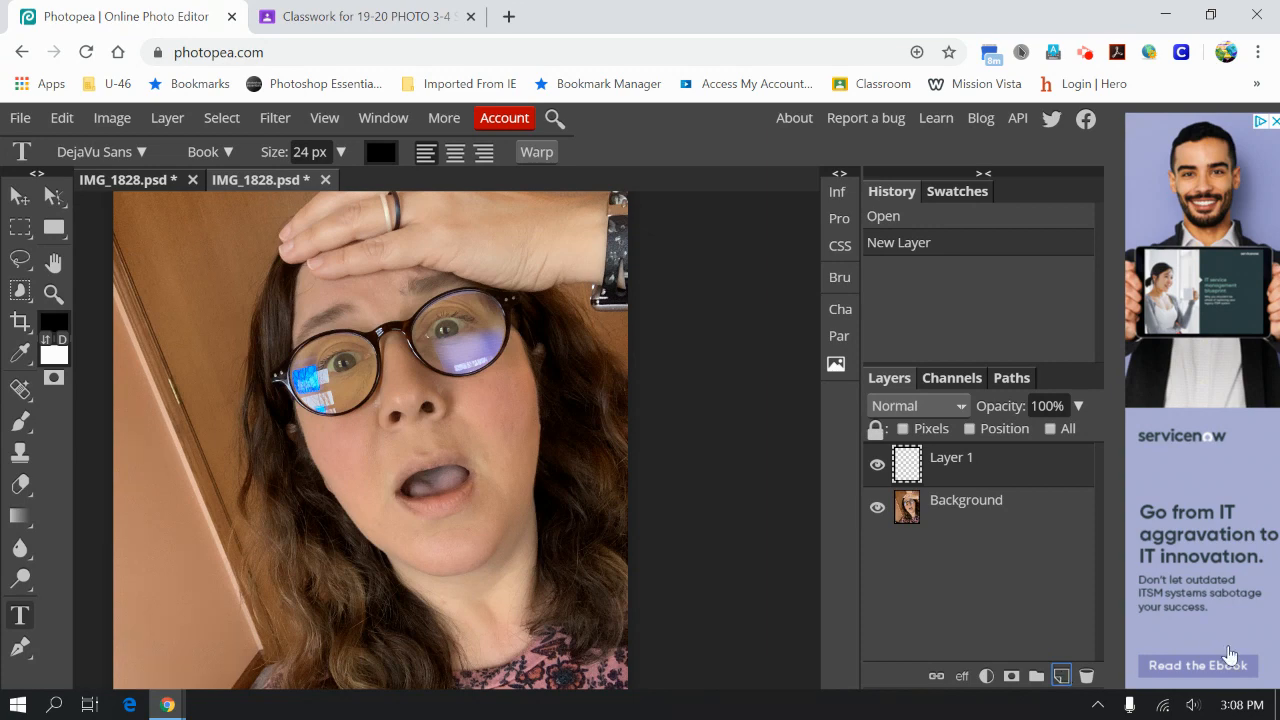
pyautogui.doubleClick(953, 457)
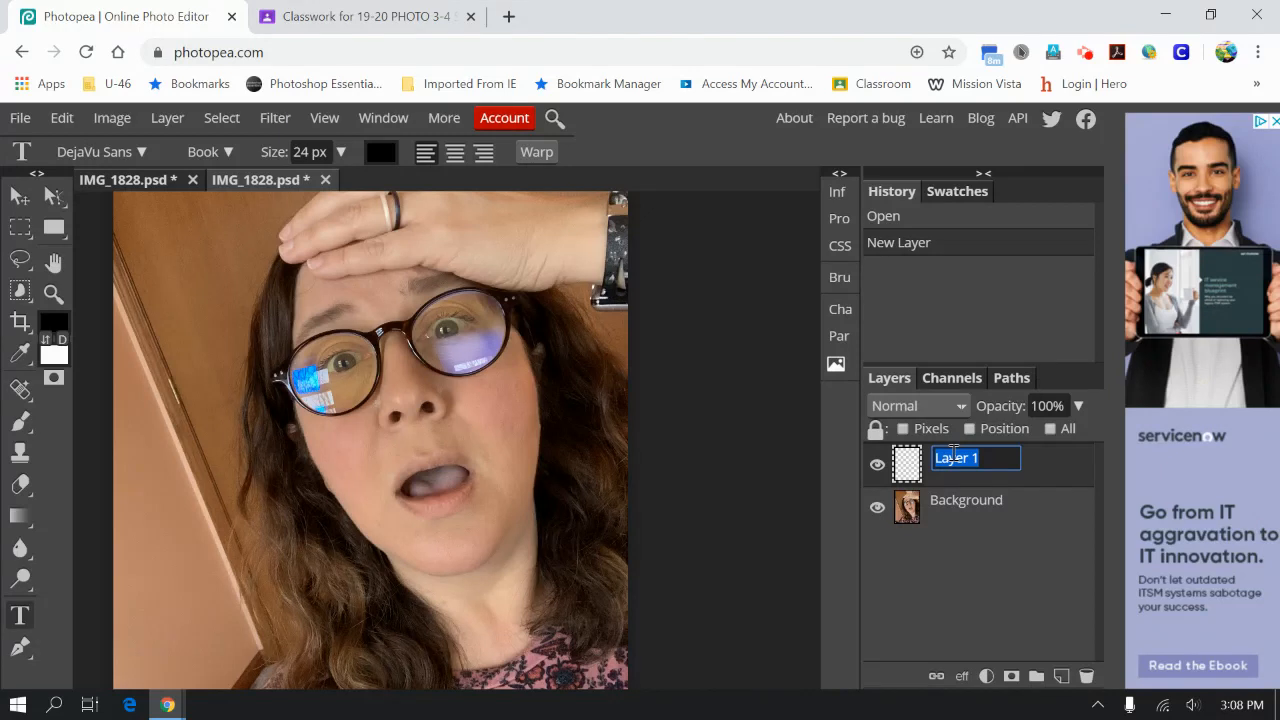
pyautogui.write('Lines')
pyautogui.click(1077, 475)
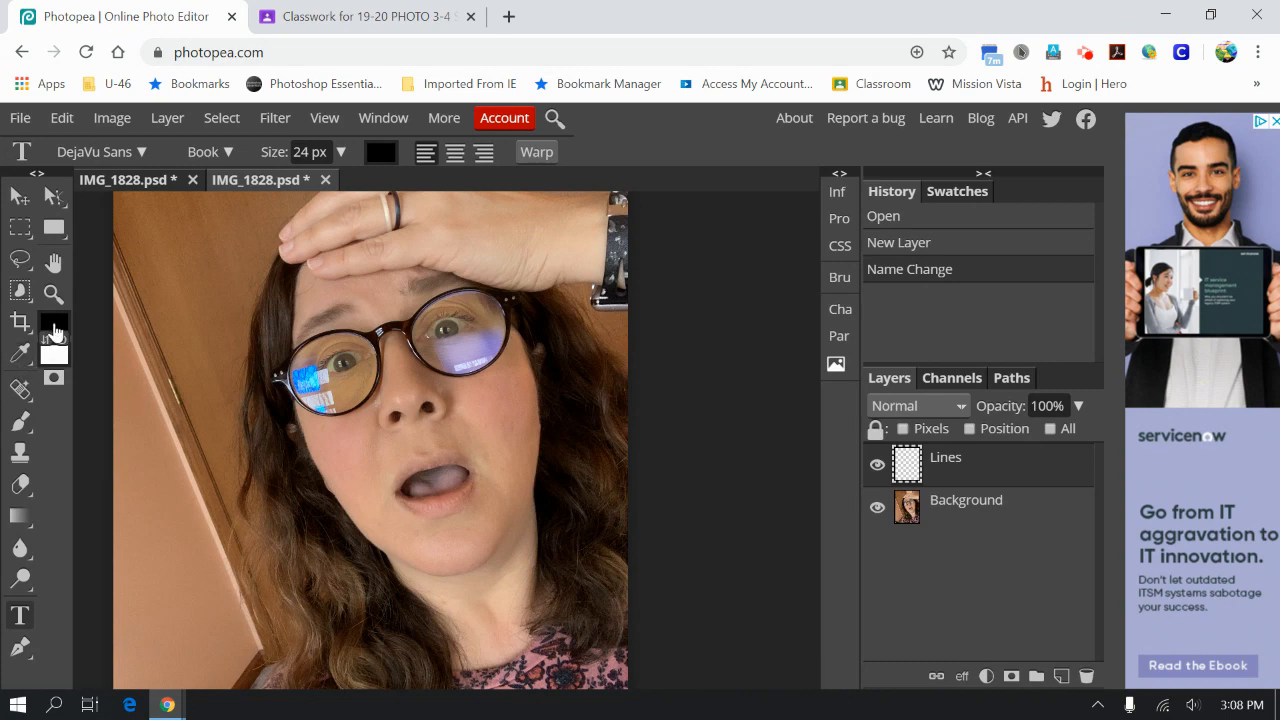
# Confirm black (000000) as the foreground color and select the Brush Tool for drawing.
pyautogui.click(55, 332)
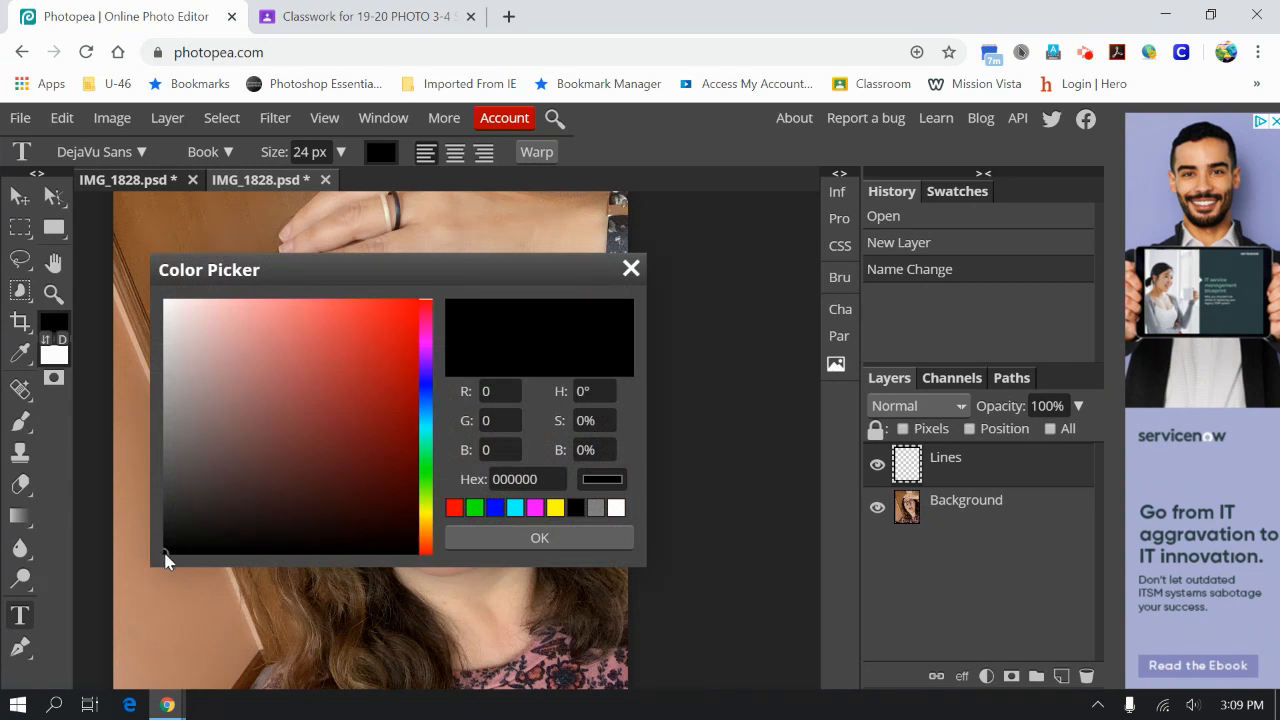
pyautogui.click(538, 539)
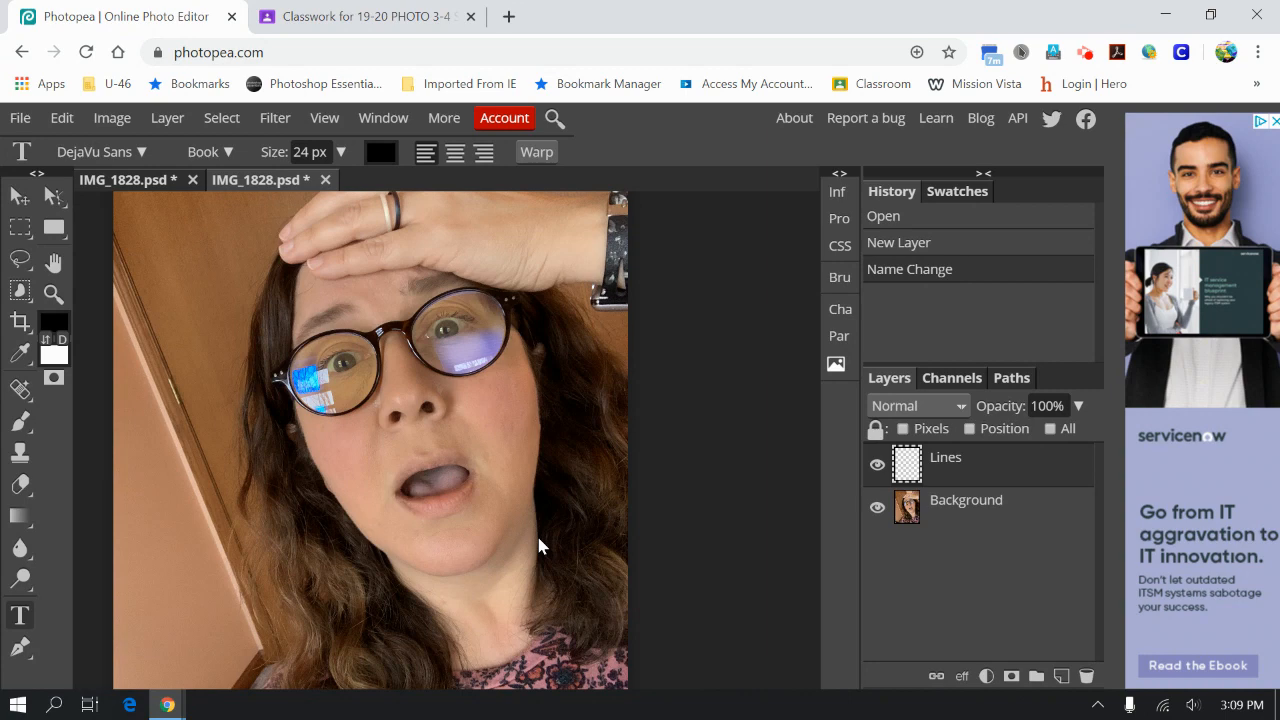
pyautogui.rightClick(22, 428)
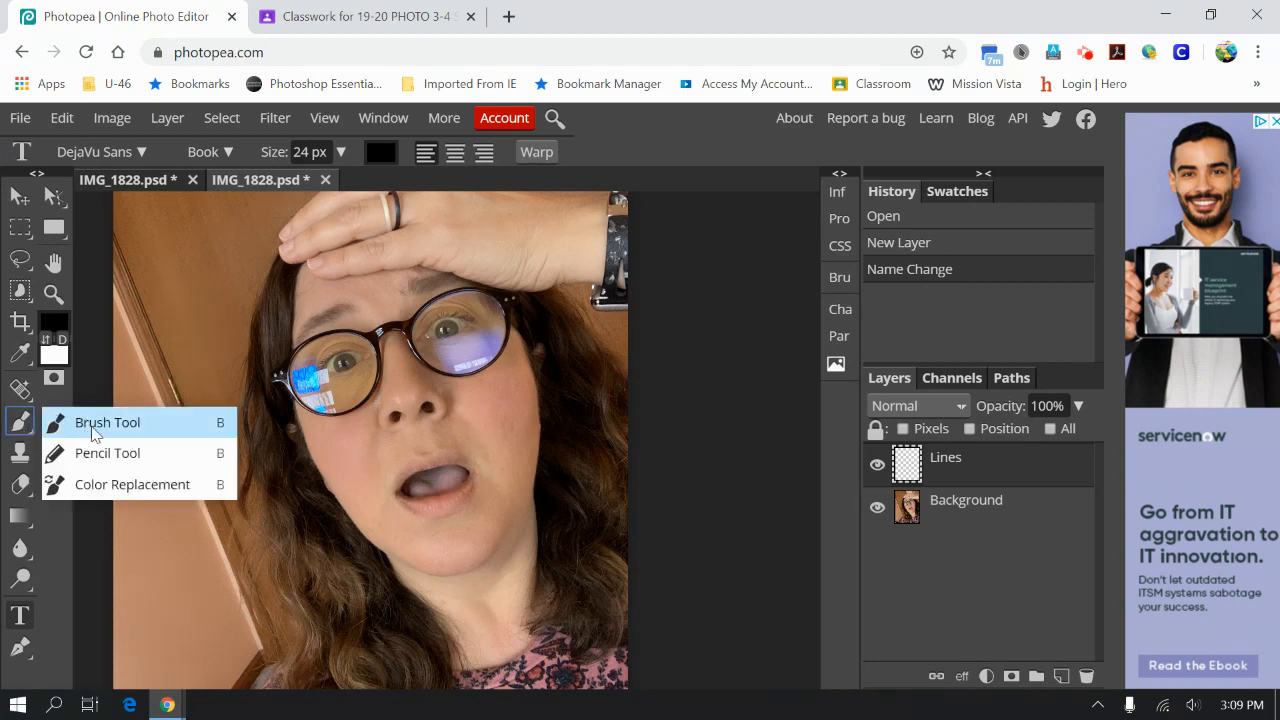
pyautogui.click(90, 453)
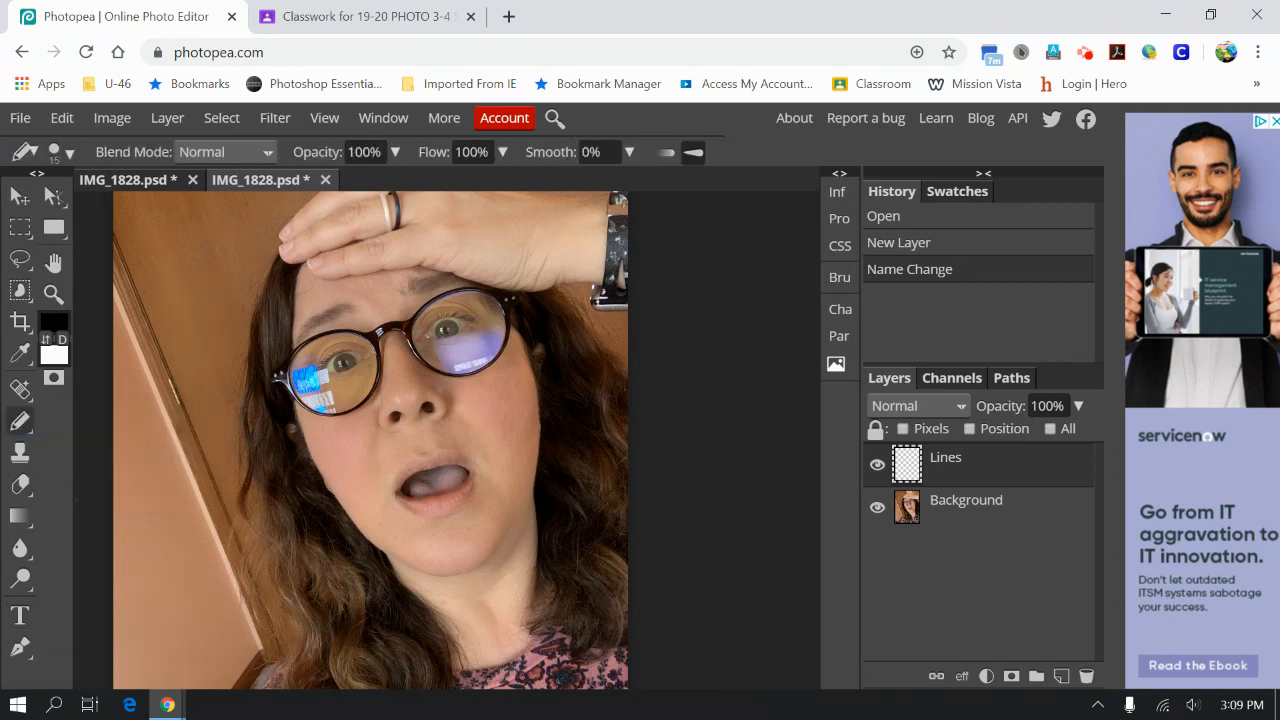
pyautogui.rightClick(22, 423)
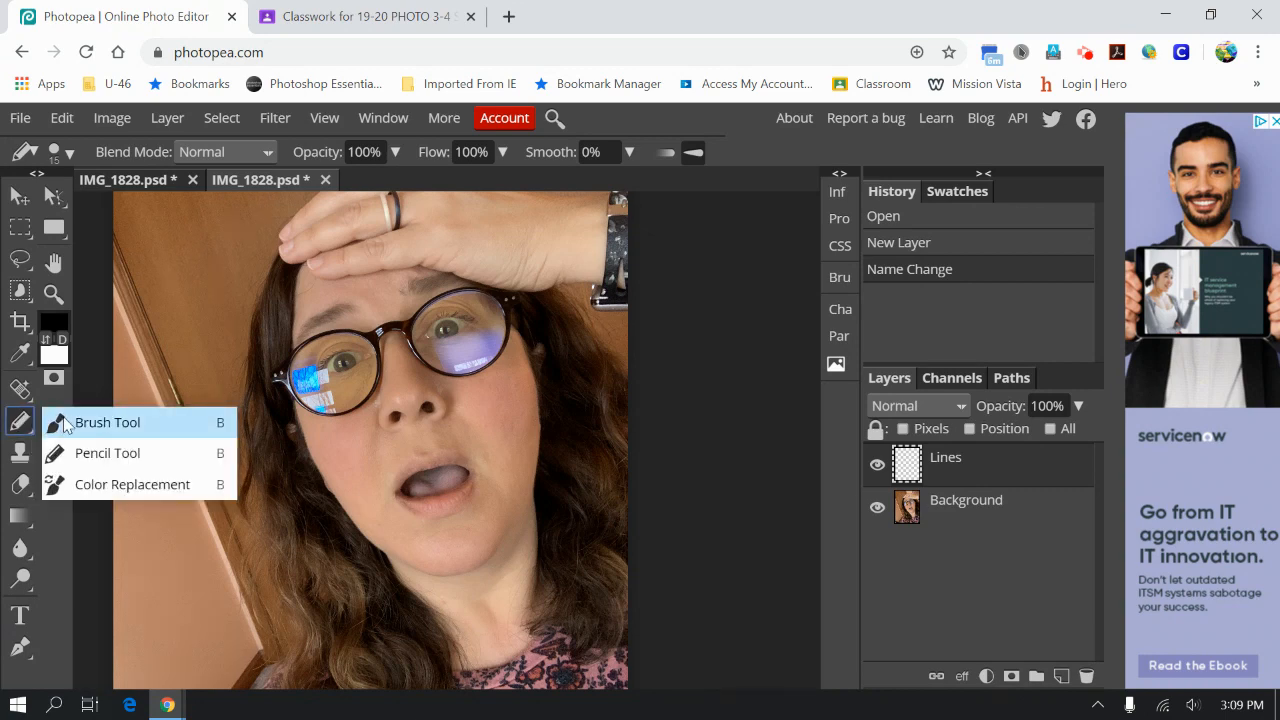
pyautogui.click(90, 422)
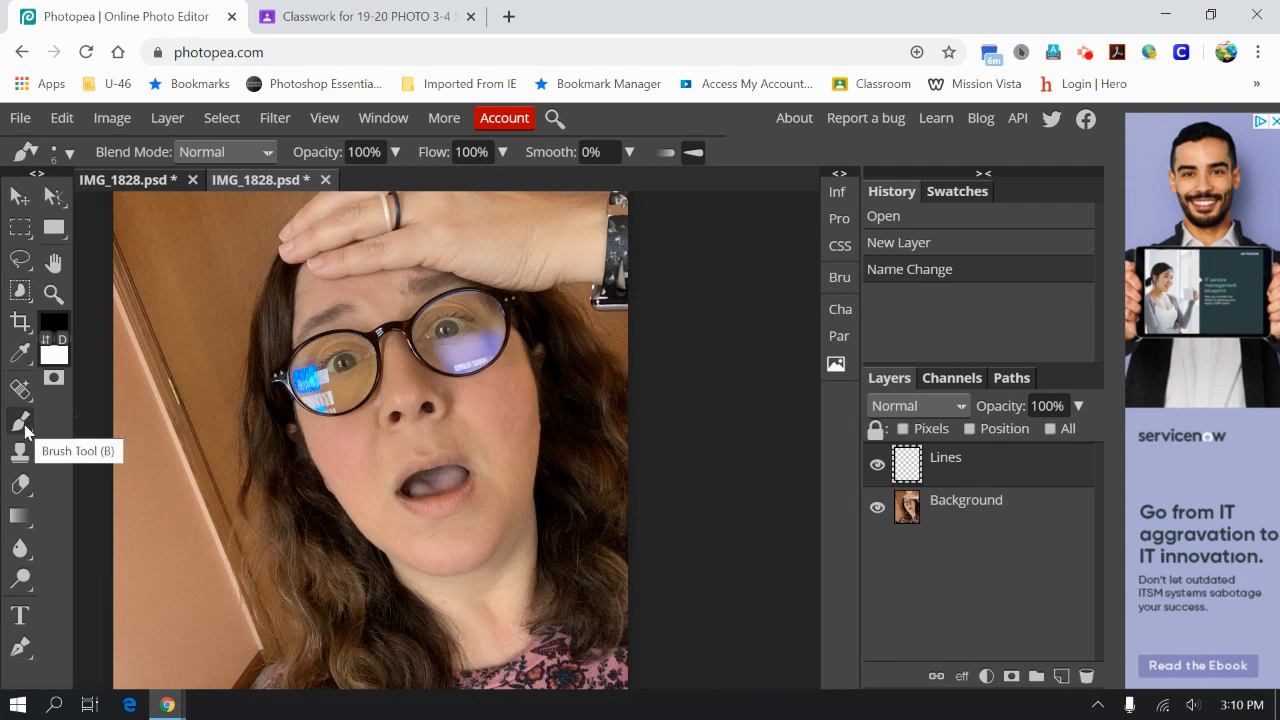
pyautogui.rightClick(24, 428)
pyautogui.click(70, 422)
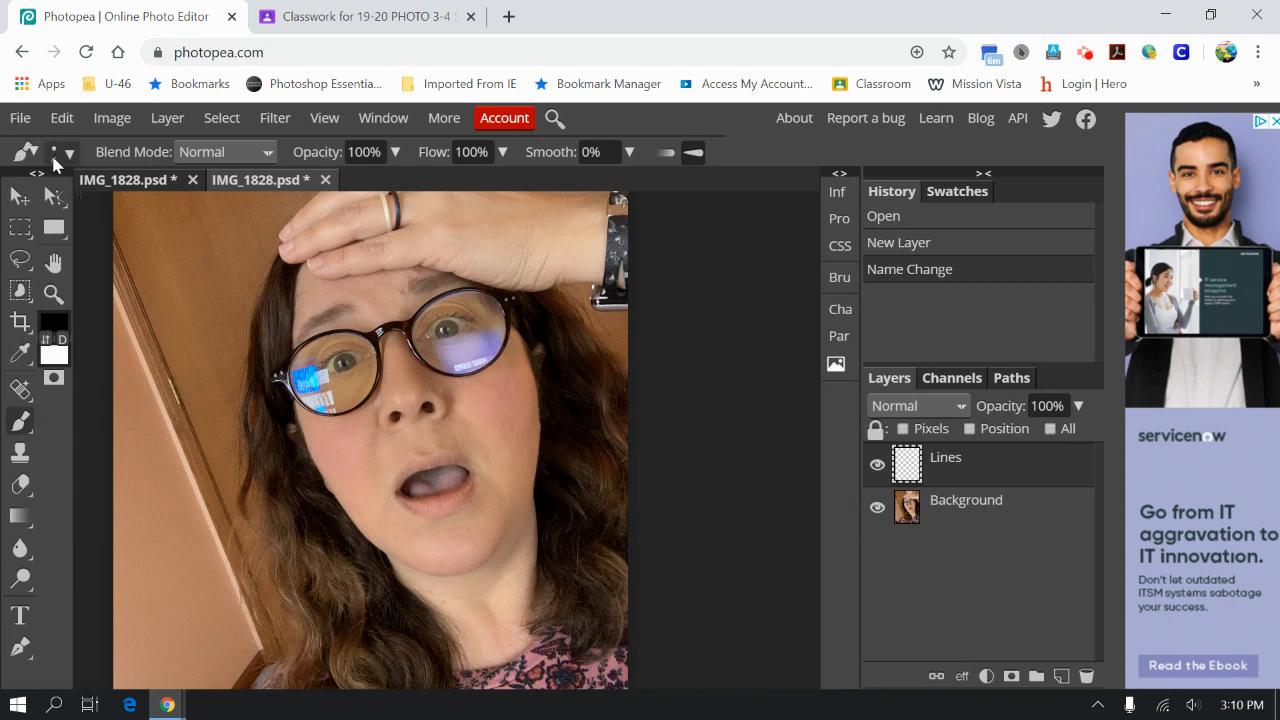
# Review the brush's size and hardness settings.
pyautogui.click(58, 152)
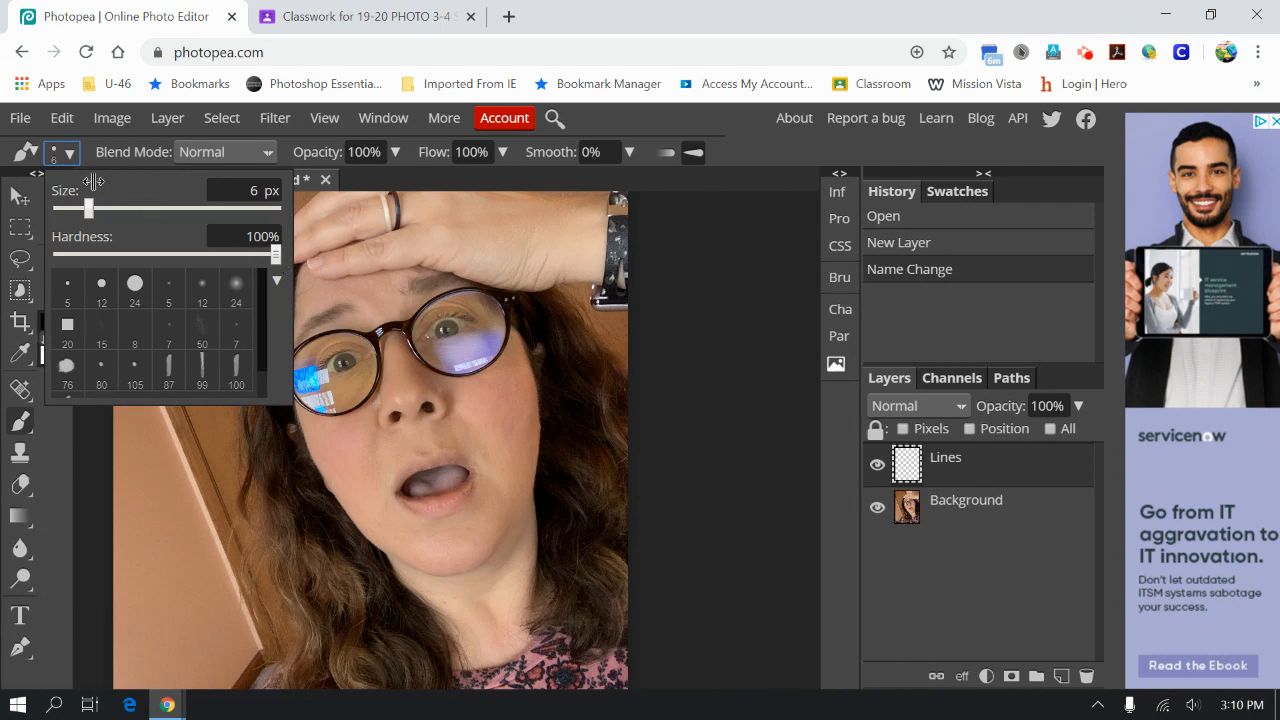
pyautogui.click(49, 151)
pyautogui.click(49, 151)
pyautogui.click(88, 152)
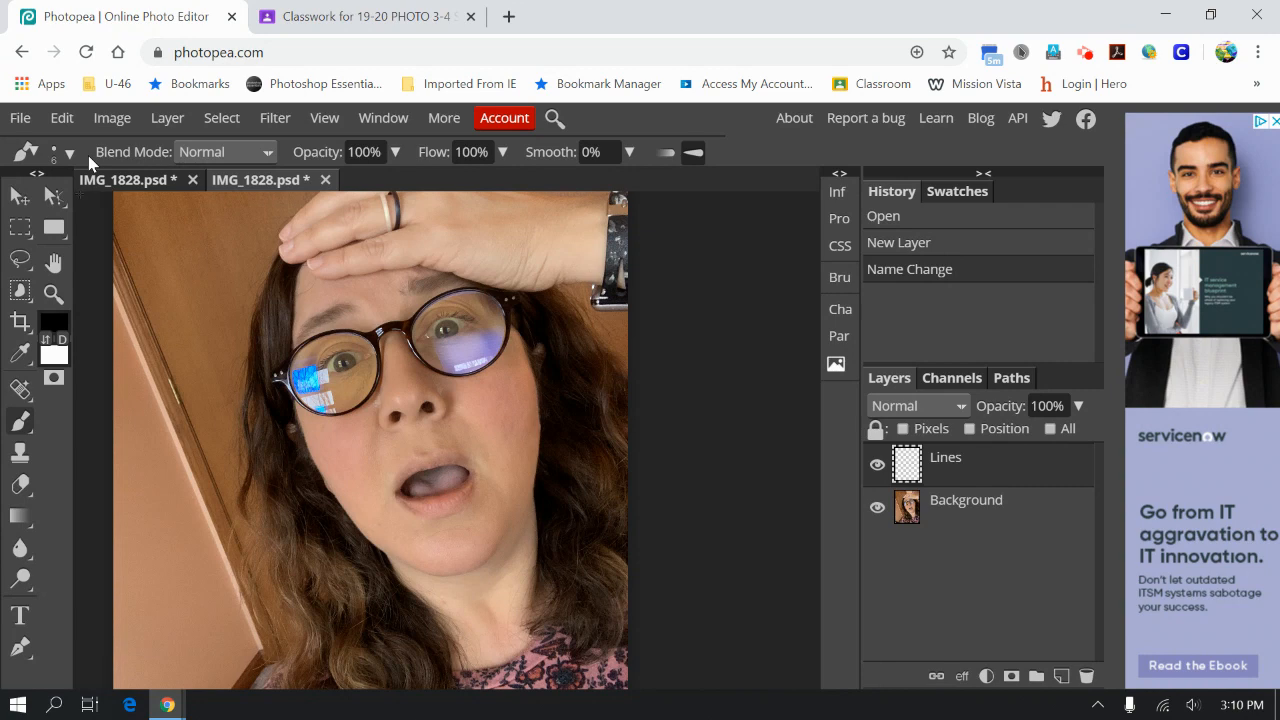
# On the Lines layer, paint three black crease lines along the upper eyelid behind the lens with the purple reflection.
pyautogui.click(52, 293)
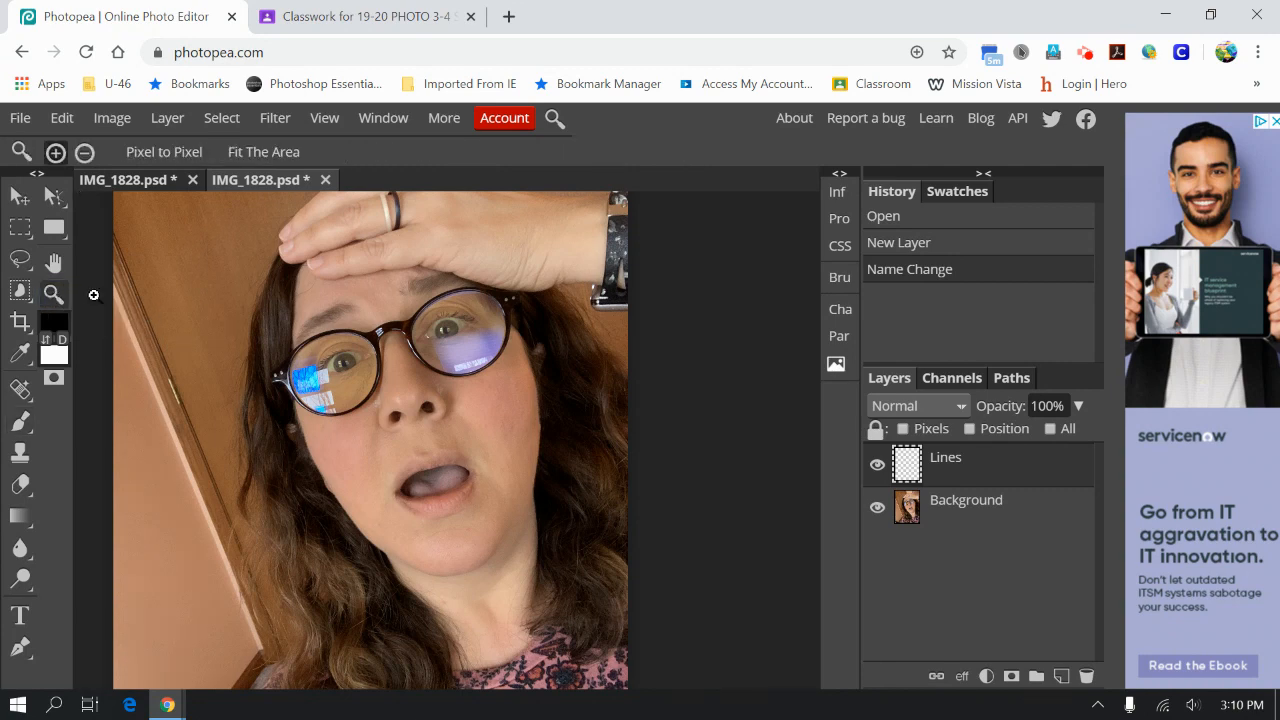
pyautogui.click(449, 330)
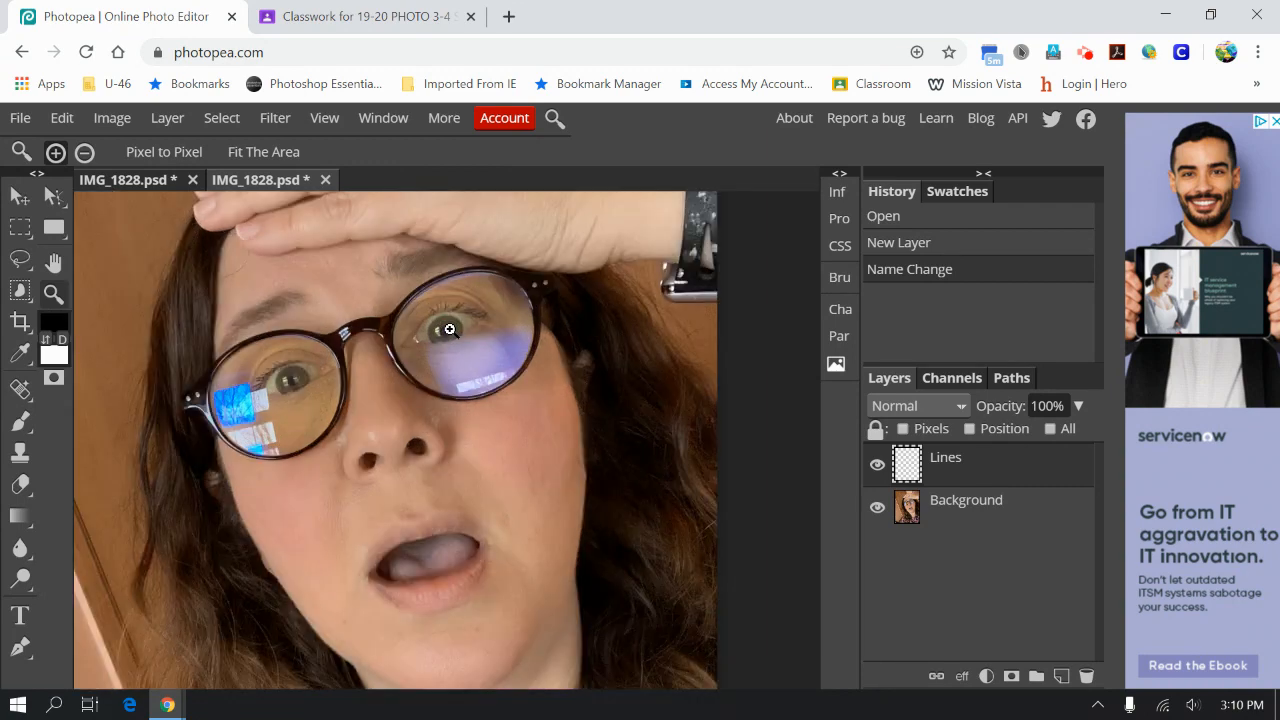
pyautogui.click(449, 331)
pyautogui.click(449, 332)
pyautogui.click(449, 333)
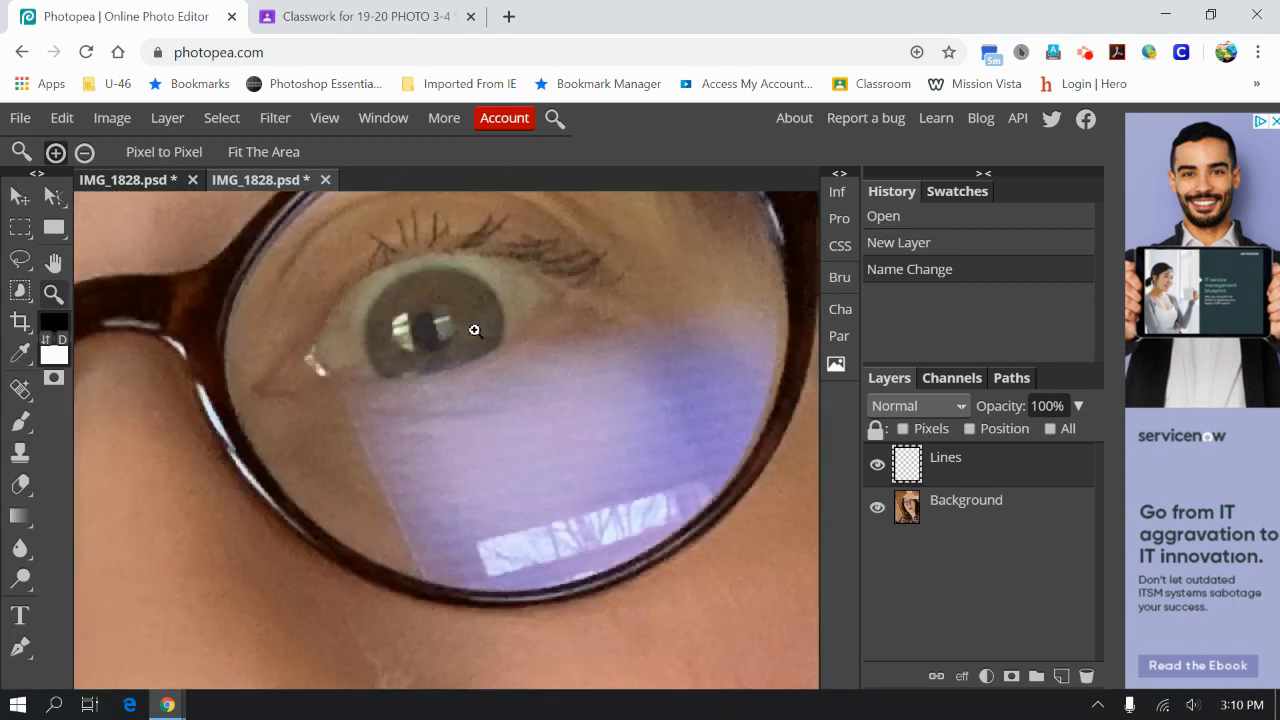
pyautogui.click(54, 262)
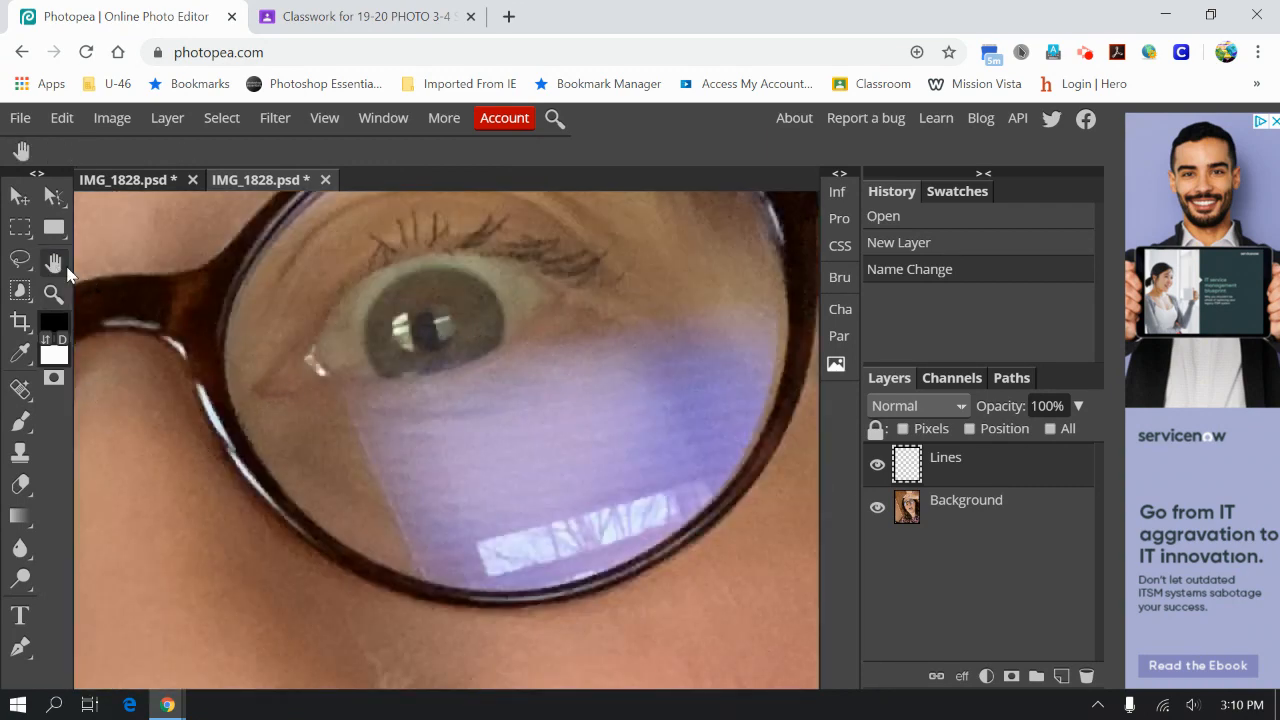
pyautogui.moveTo(452, 336); pyautogui.dragTo(459, 425)
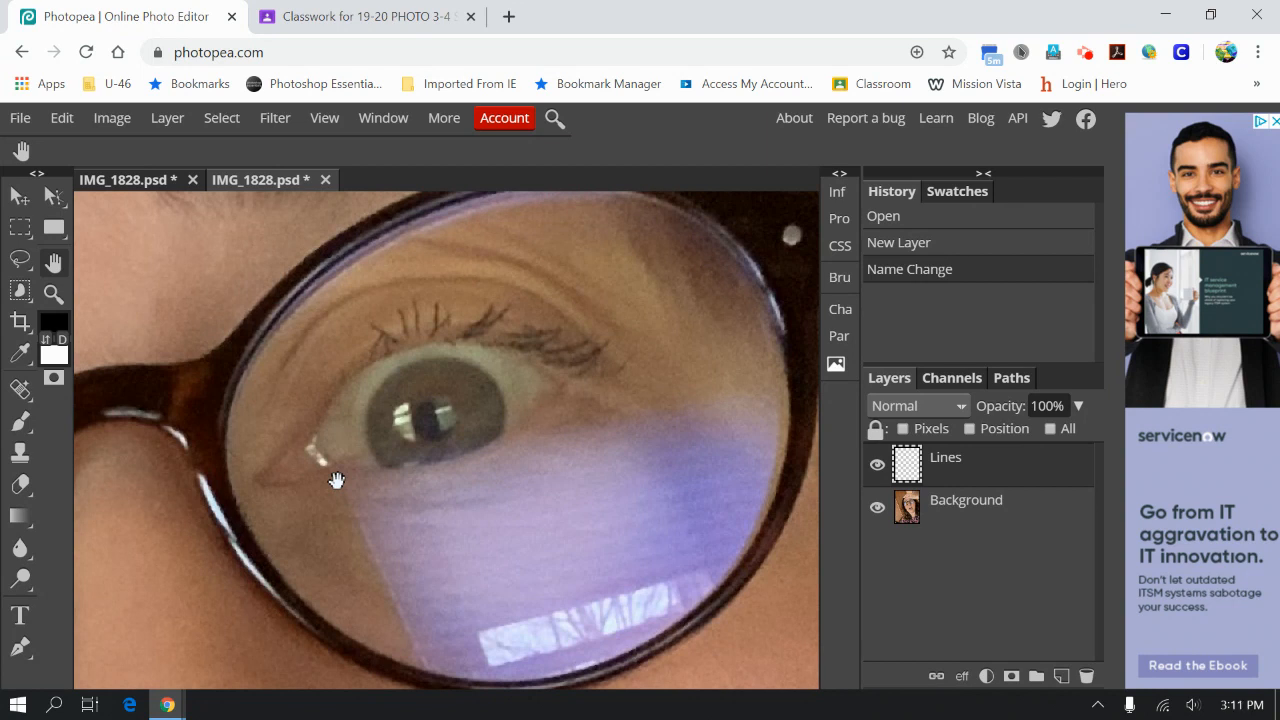
pyautogui.press('b')
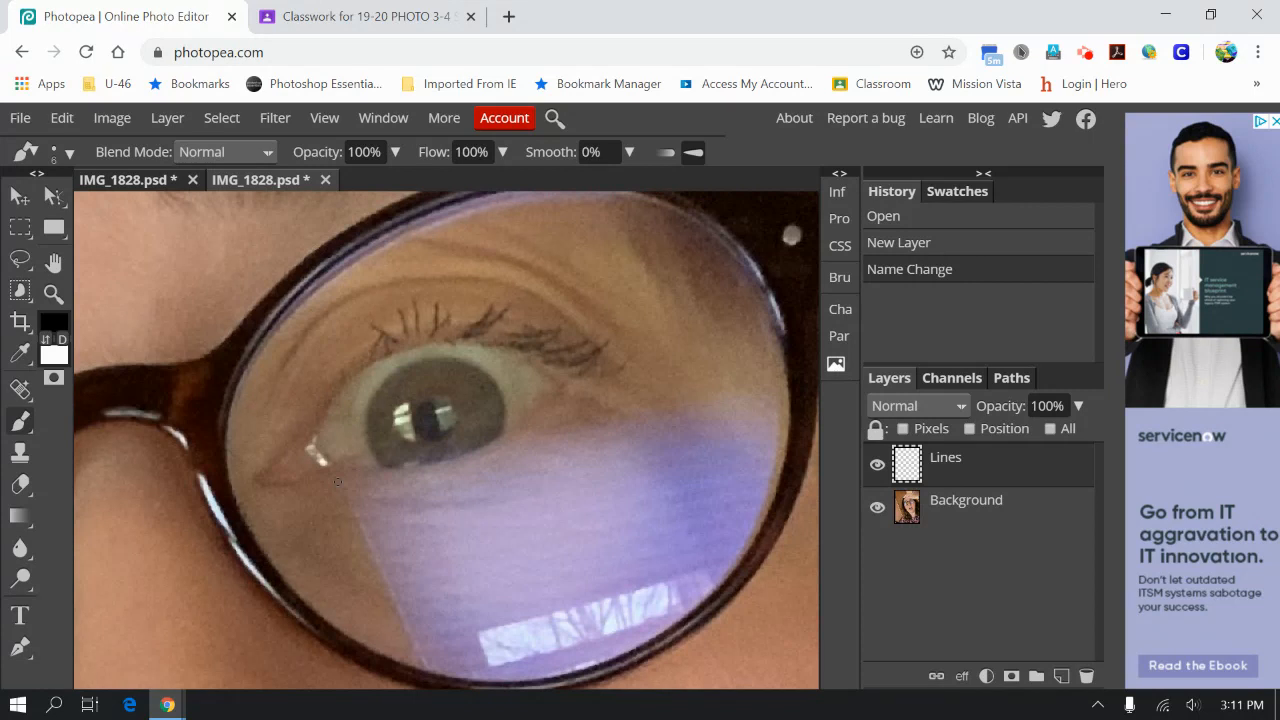
pyautogui.moveTo(278, 382)
pyautogui.mouseDown()
pyautogui.moveTo(346, 300)
pyautogui.moveTo(455, 278)
pyautogui.moveTo(508, 282)
pyautogui.moveTo(560, 307)
pyautogui.moveTo(618, 358)
pyautogui.mouseUp()
pyautogui.moveTo(408, 242)
pyautogui.mouseDown()
pyautogui.moveTo(494, 258)
pyautogui.moveTo(614, 330)
pyautogui.mouseUp()
pyautogui.moveTo(466, 216); pyautogui.dragTo(624, 306)
# Trace the inner corner and the full upper and lower outline of the same eye with the black brush.
pyautogui.moveTo(330, 400)
pyautogui.mouseDown()
pyautogui.moveTo(316, 442)
pyautogui.moveTo(338, 462)
pyautogui.mouseUp()
pyautogui.moveTo(330, 402)
pyautogui.mouseDown()
pyautogui.moveTo(261, 479)
pyautogui.moveTo(328, 472)
pyautogui.mouseUp()
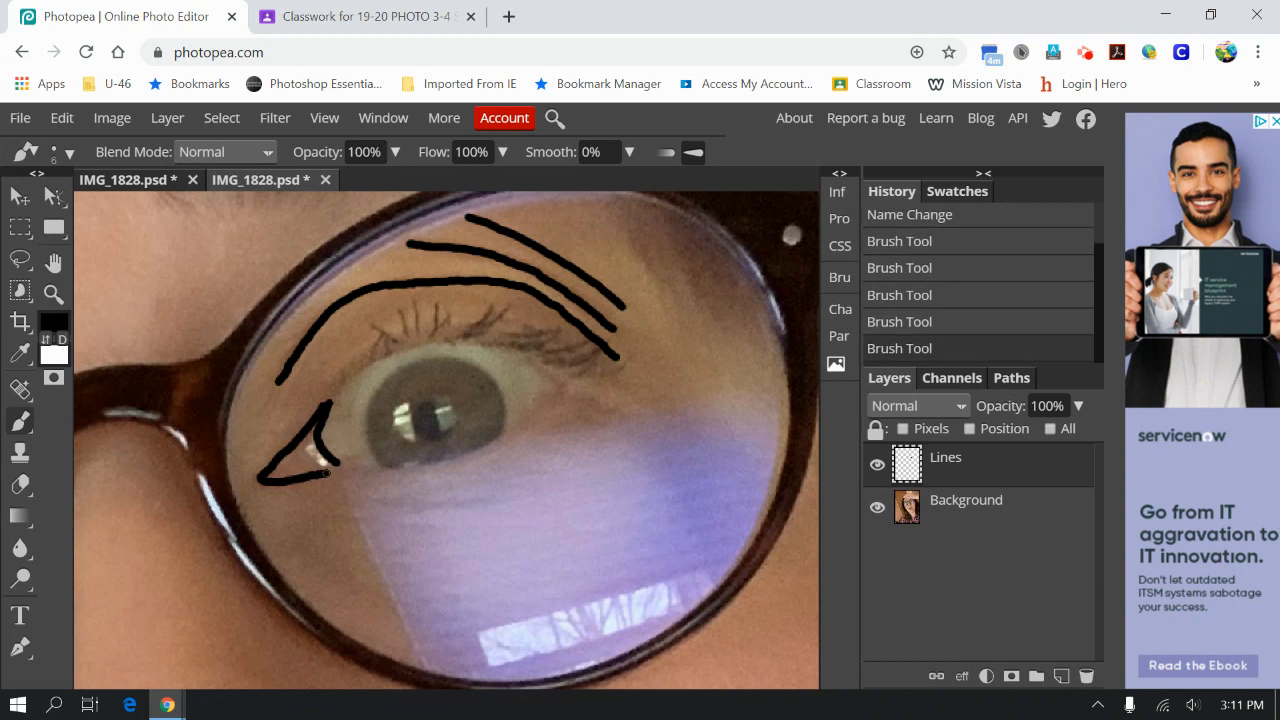
pyautogui.moveTo(324, 408)
pyautogui.mouseDown()
pyautogui.moveTo(390, 353)
pyautogui.moveTo(443, 338)
pyautogui.moveTo(509, 341)
pyautogui.moveTo(581, 376)
pyautogui.moveTo(487, 456)
pyautogui.moveTo(326, 469)
pyautogui.mouseUp()
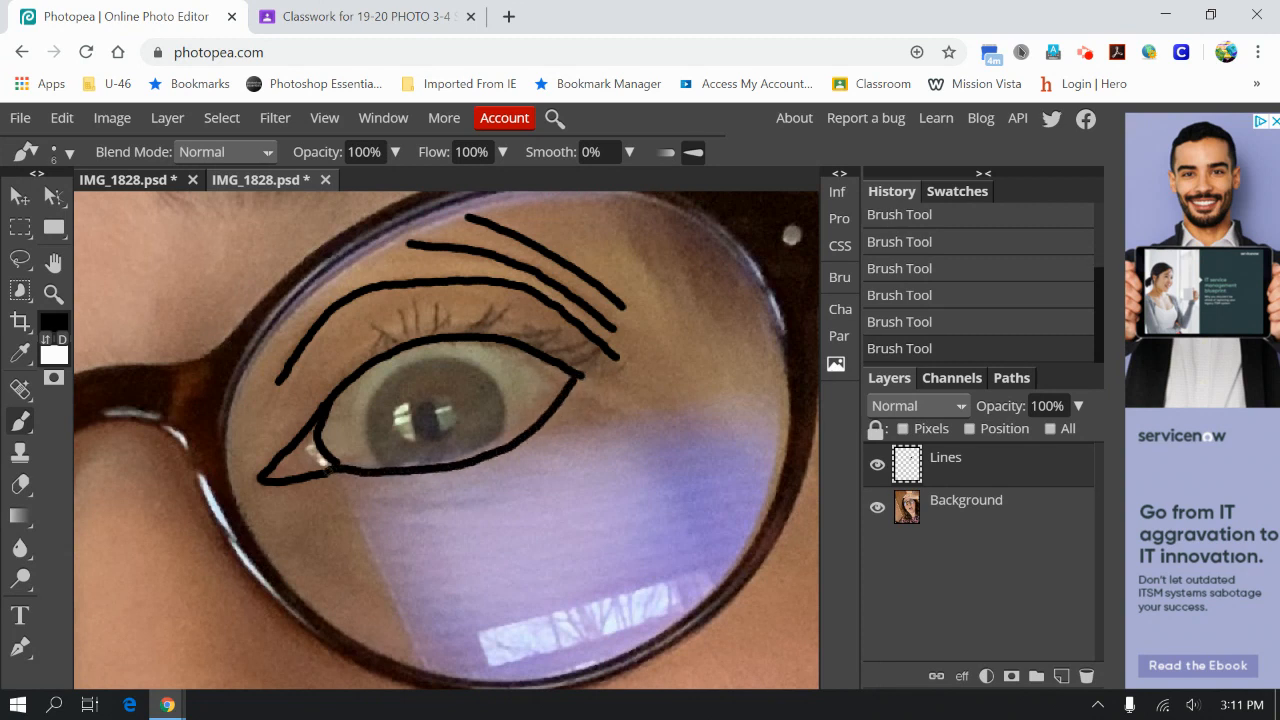
# Outline the iris and pupil of the traced eye, and draw the small light reflections inside.
pyautogui.moveTo(410, 368)
pyautogui.mouseDown()
pyautogui.moveTo(368, 410)
pyautogui.moveTo(366, 442)
pyautogui.moveTo(396, 469)
pyautogui.mouseUp()
pyautogui.moveTo(405, 368)
pyautogui.mouseDown()
pyautogui.moveTo(470, 362)
pyautogui.moveTo(500, 390)
pyautogui.moveTo(491, 452)
pyautogui.mouseUp()
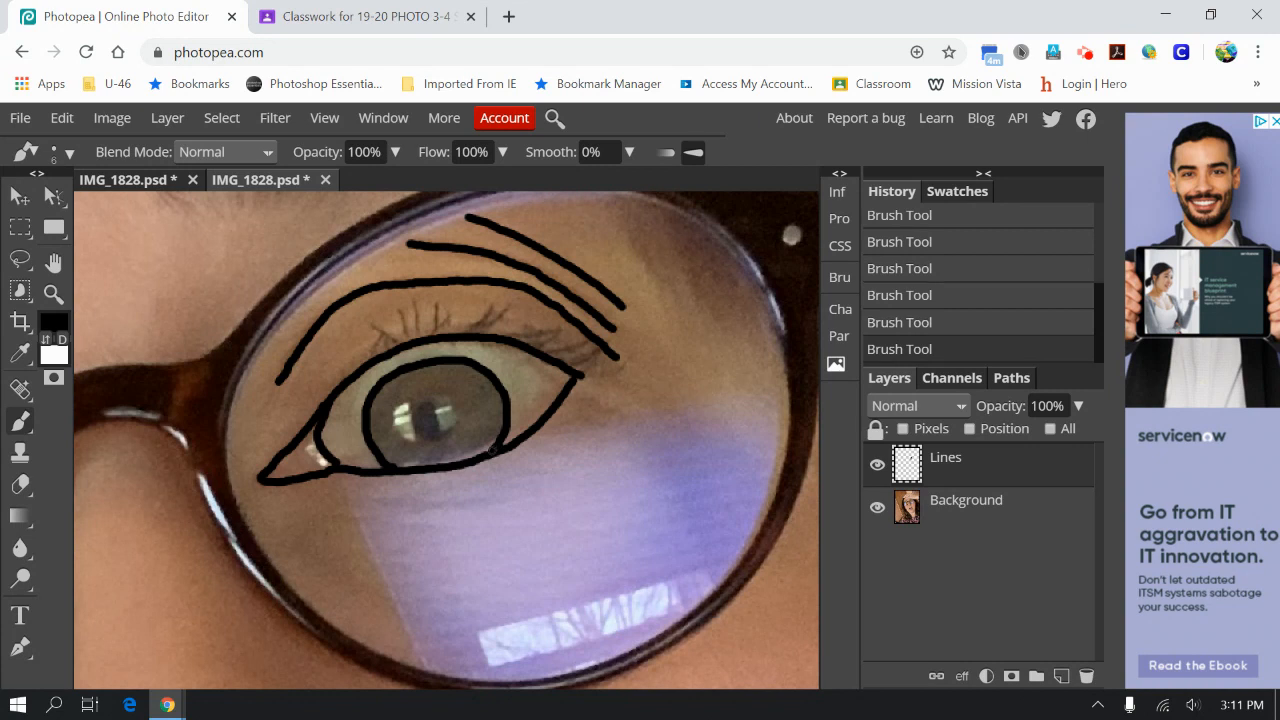
pyautogui.moveTo(436, 400)
pyautogui.mouseDown()
pyautogui.moveTo(414, 424)
pyautogui.moveTo(428, 438)
pyautogui.moveTo(442, 437)
pyautogui.moveTo(434, 403)
pyautogui.mouseUp()
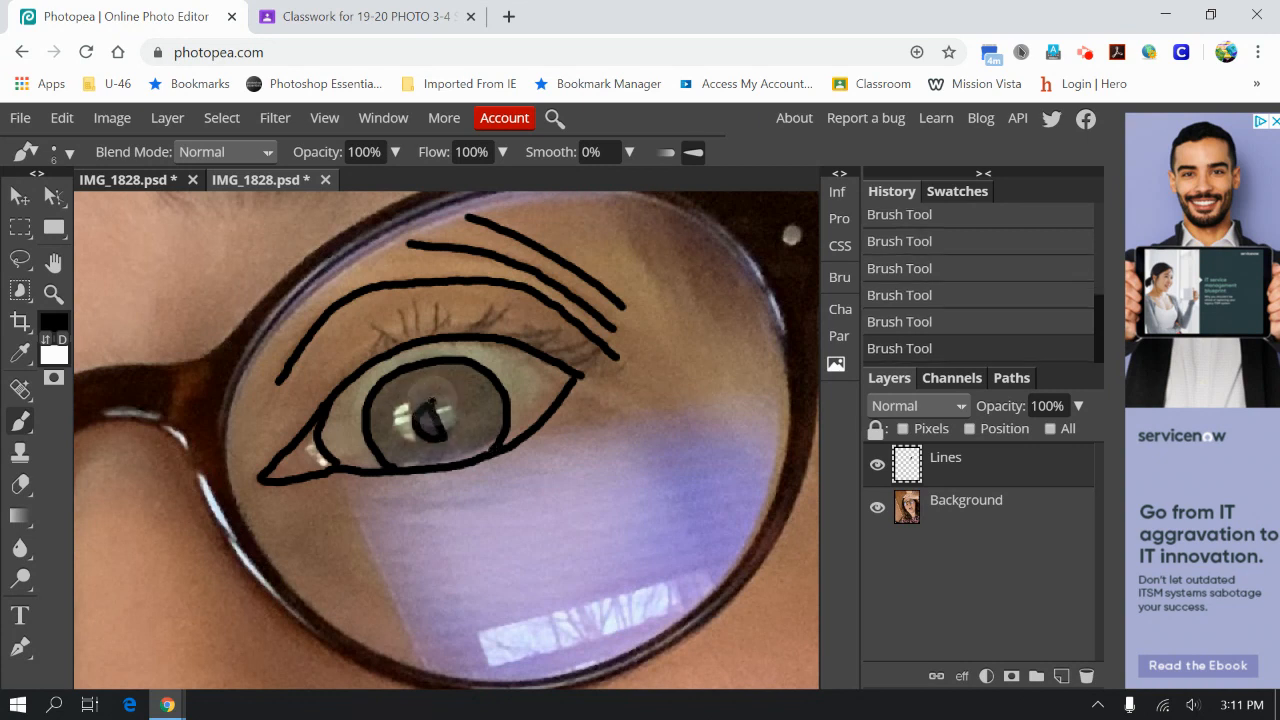
pyautogui.click(444, 393)
pyautogui.moveTo(446, 395)
pyautogui.mouseDown()
pyautogui.moveTo(460, 426)
pyautogui.moveTo(446, 437)
pyautogui.mouseUp()
pyautogui.click(402, 406)
pyautogui.moveTo(396, 410)
pyautogui.mouseDown()
pyautogui.moveTo(417, 444)
pyautogui.moveTo(408, 407)
pyautogui.moveTo(400, 425)
pyautogui.mouseUp()
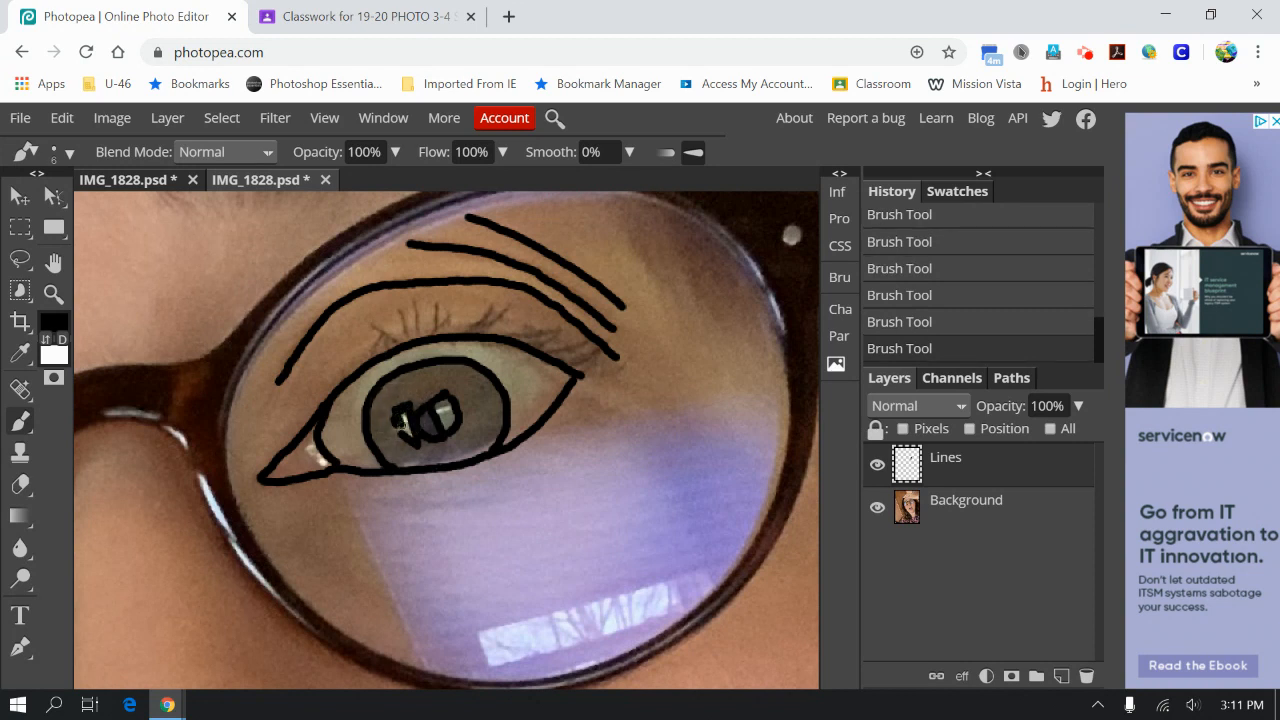
# Paint the upper eyelashes as short black strokes along the eye's top outline, from outer to inner corner.
pyautogui.moveTo(588, 362)
pyautogui.mouseDown()
pyautogui.moveTo(607, 346)
pyautogui.moveTo(598, 334)
pyautogui.mouseUp()
pyautogui.moveTo(510, 336); pyautogui.dragTo(574, 318)
pyautogui.moveTo(498, 337); pyautogui.dragTo(575, 314)
pyautogui.moveTo(480, 334)
pyautogui.mouseDown()
pyautogui.moveTo(518, 295)
pyautogui.moveTo(497, 298)
pyautogui.mouseUp()
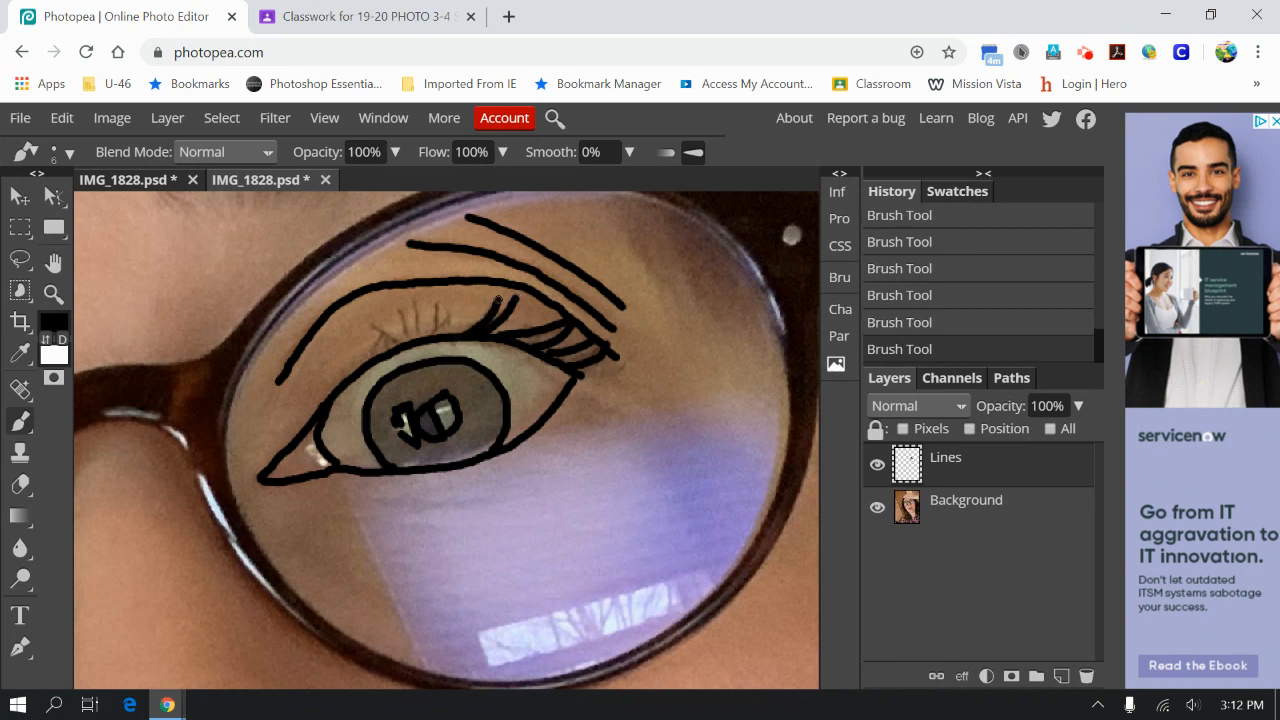
pyautogui.moveTo(436, 333)
pyautogui.mouseDown()
pyautogui.moveTo(452, 299)
pyautogui.moveTo(430, 334)
pyautogui.moveTo(417, 311)
pyautogui.moveTo(410, 335)
pyautogui.moveTo(402, 320)
pyautogui.moveTo(376, 326)
pyautogui.mouseUp()
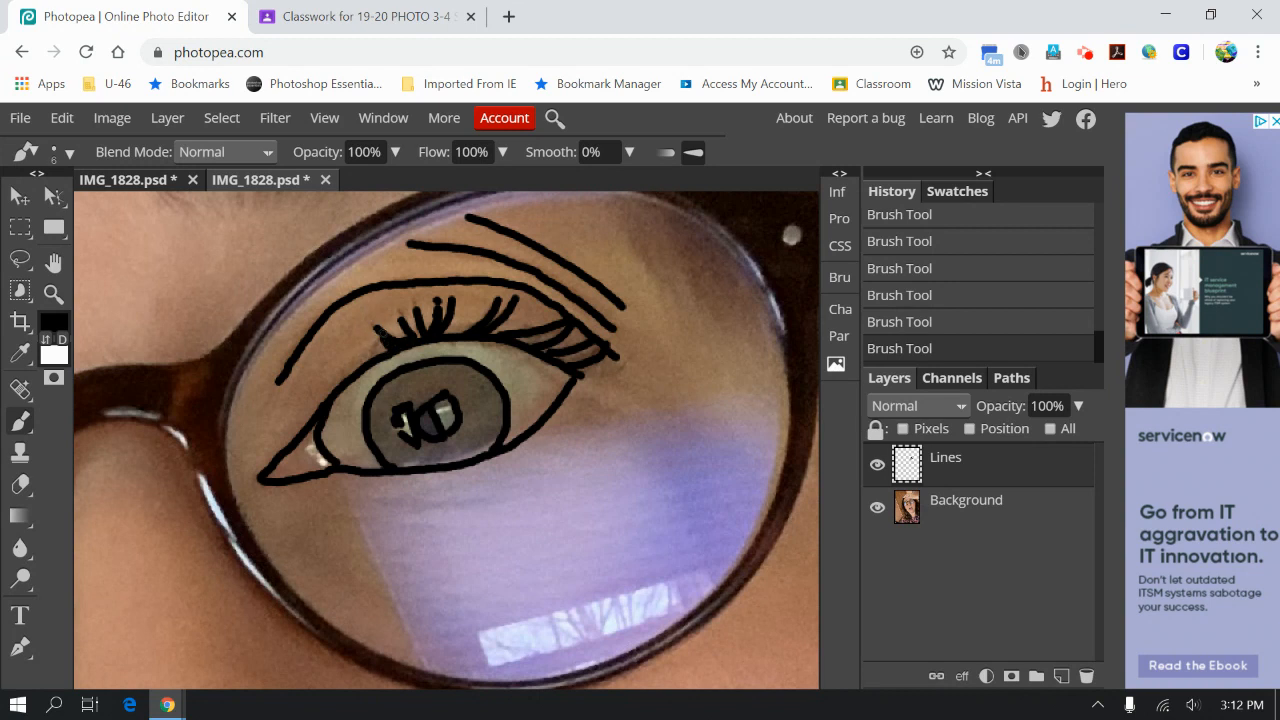
pyautogui.moveTo(378, 352); pyautogui.dragTo(373, 325)
pyautogui.moveTo(392, 345); pyautogui.dragTo(388, 318)
pyautogui.click(369, 355)
pyautogui.moveTo(364, 367); pyautogui.dragTo(347, 370)
# Hide the Background layer to check the eye line art alone, and show the photo again.
pyautogui.press('z')
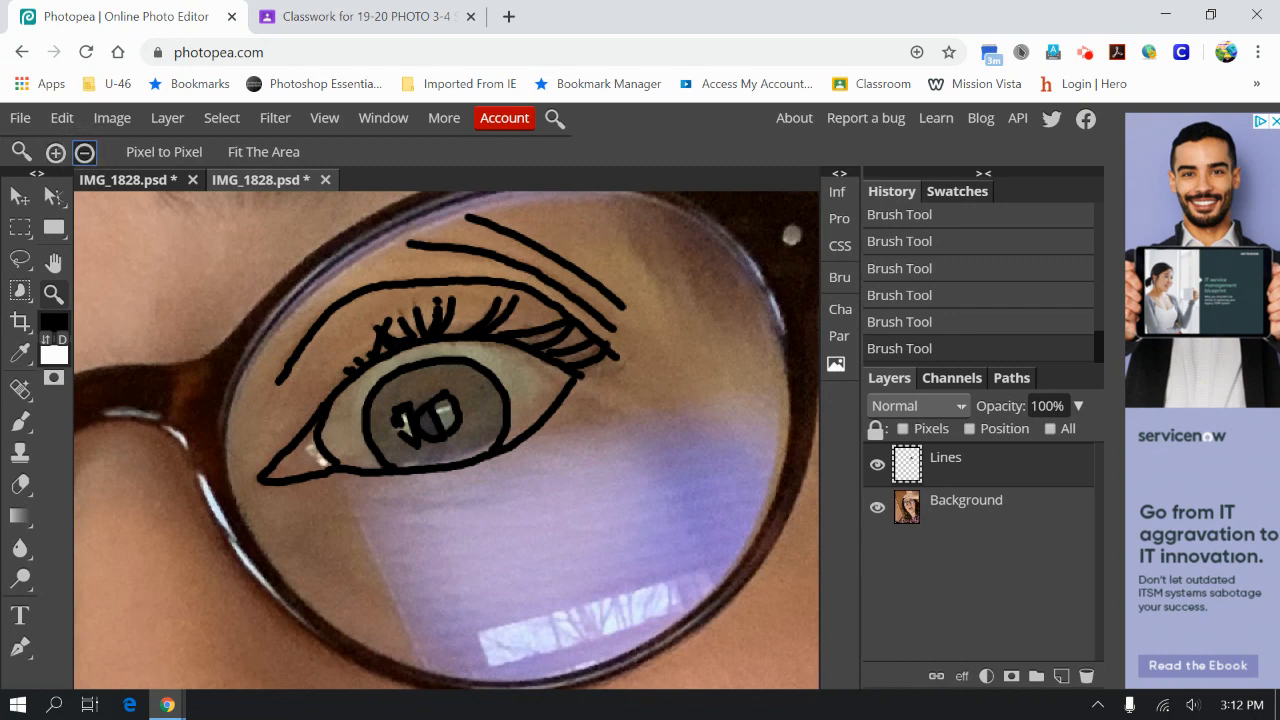
pyautogui.click(84, 152)
pyautogui.click(84, 152)
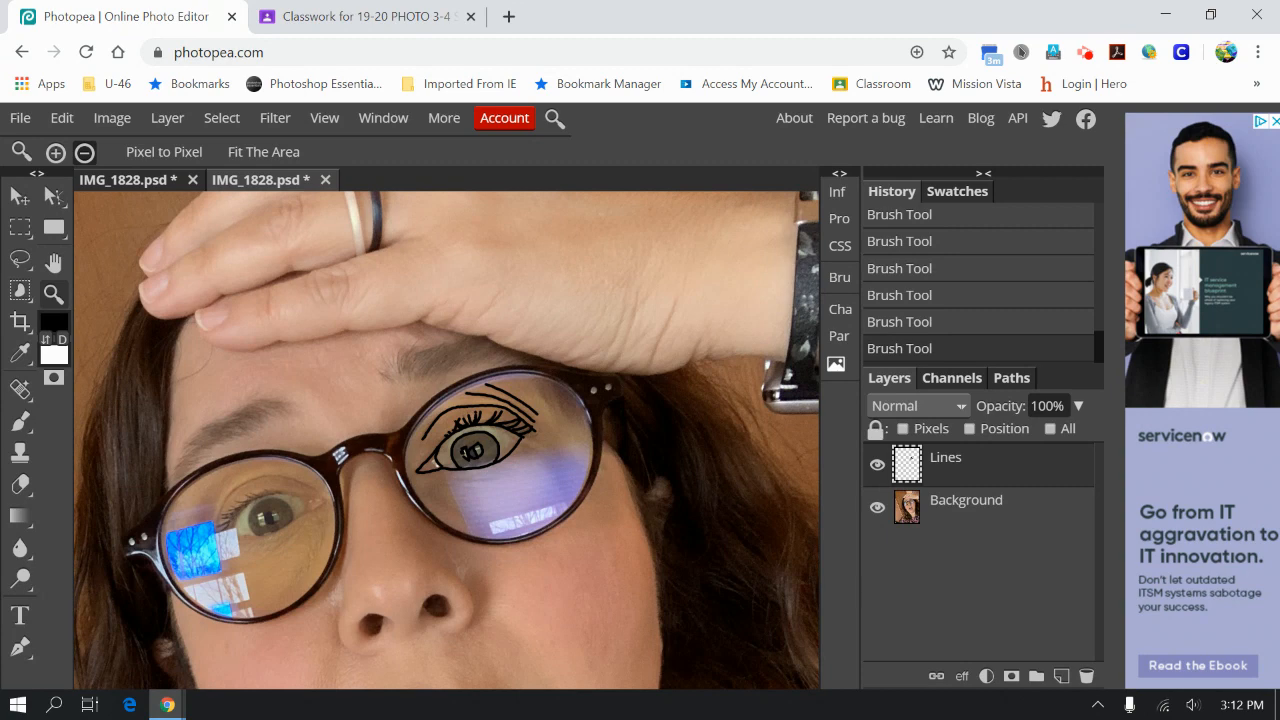
pyautogui.click(877, 507)
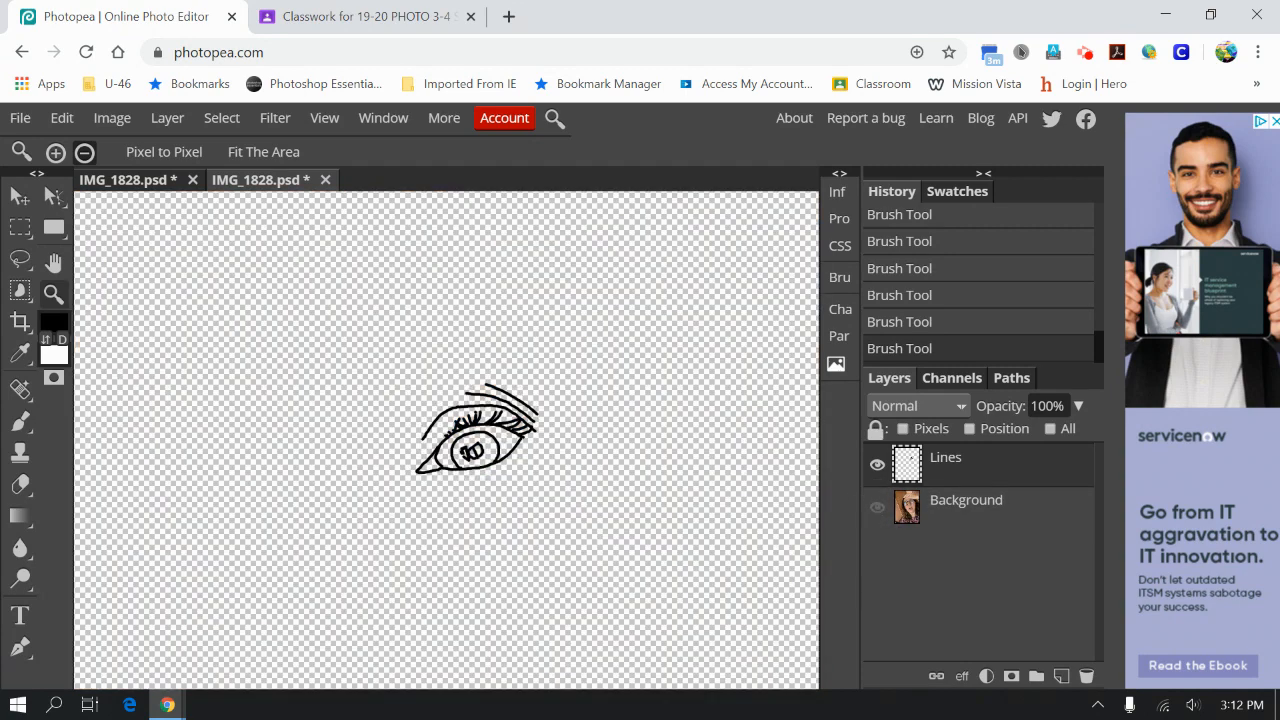
pyautogui.click(877, 507)
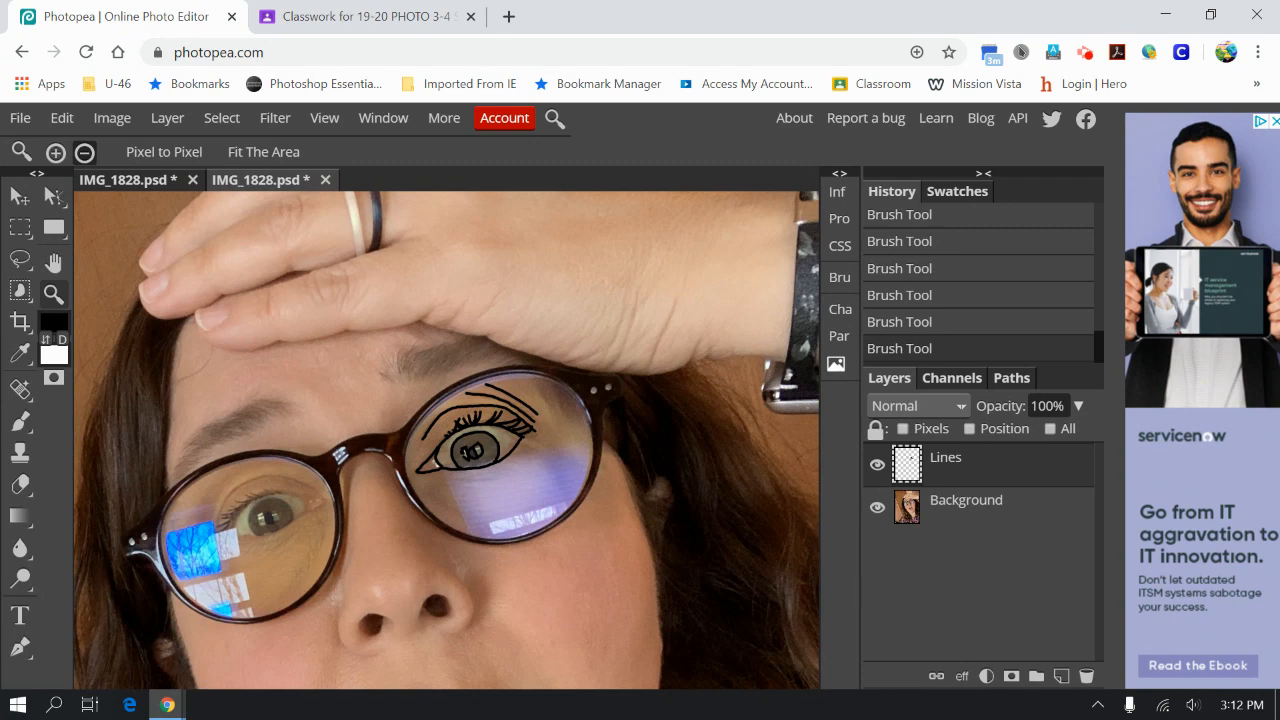
# Trace both nostrils on the Lines layer with the black brush, including the short curves toward the middle of the nose.
pyautogui.press('h')
pyautogui.moveTo(473, 452); pyautogui.dragTo(529, 218)
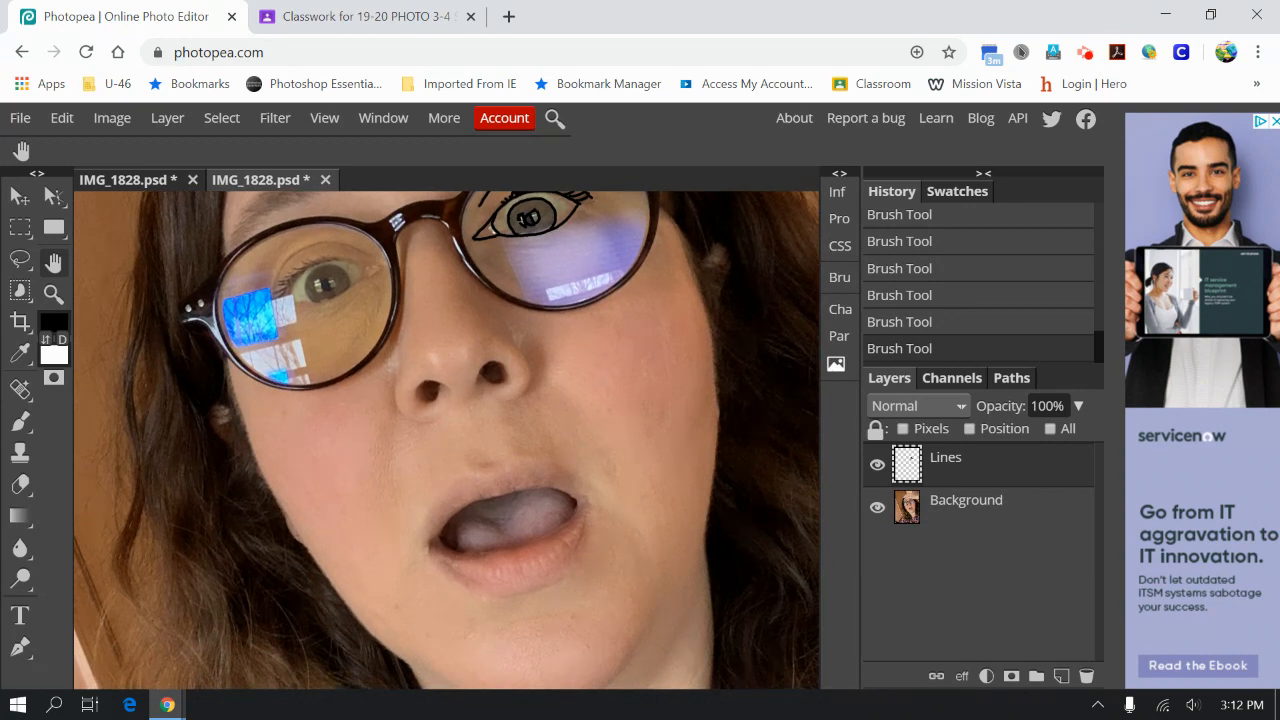
pyautogui.press('z')
pyautogui.click(485, 393)
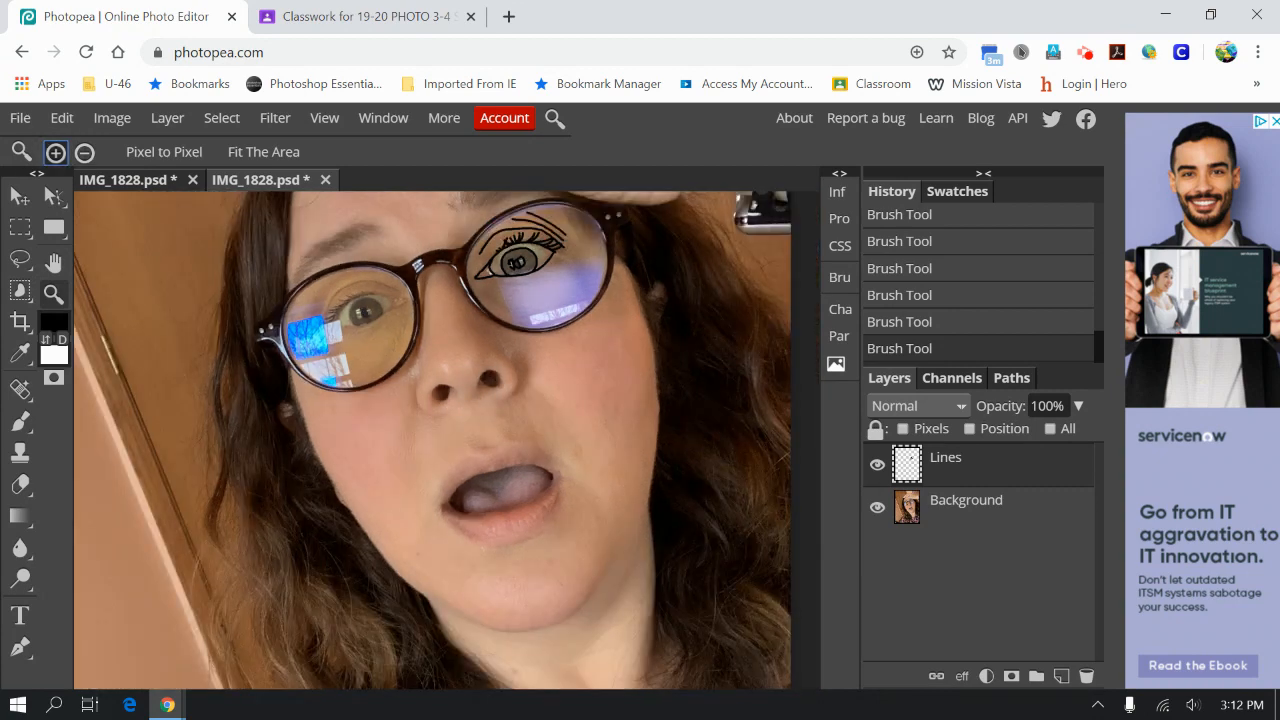
pyautogui.click(486, 386)
pyautogui.click(488, 386)
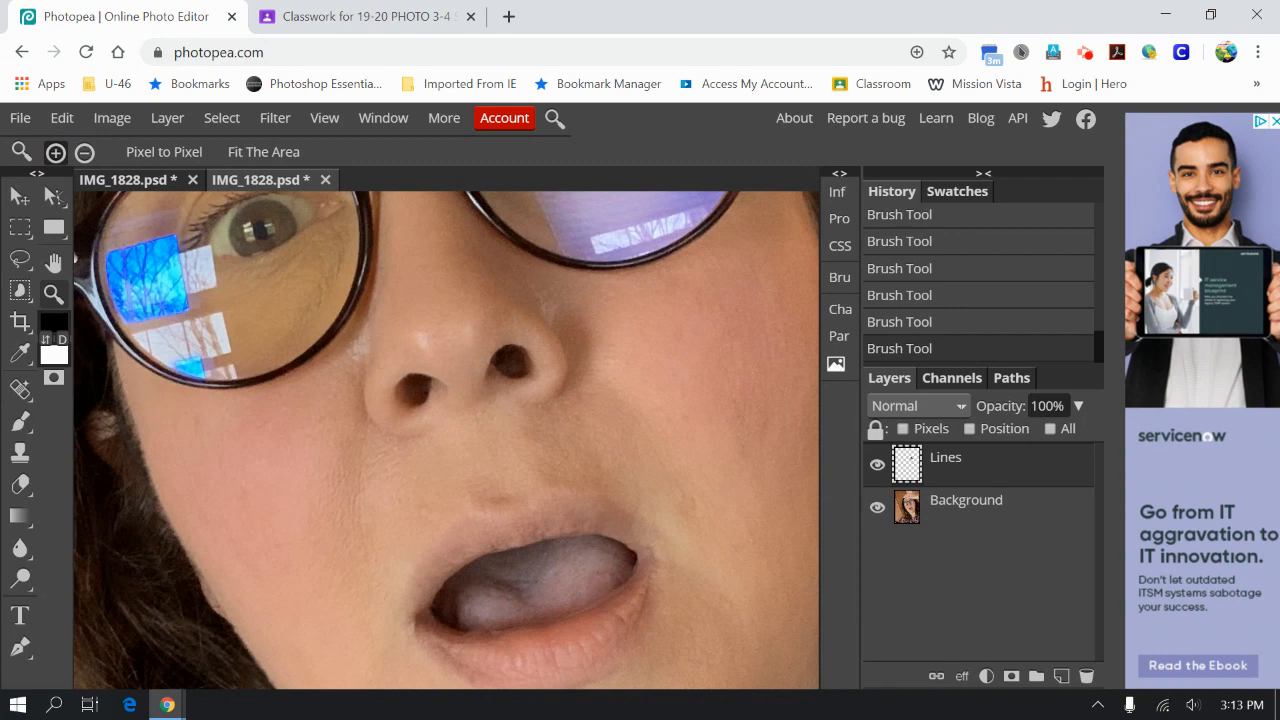
pyautogui.click(468, 411)
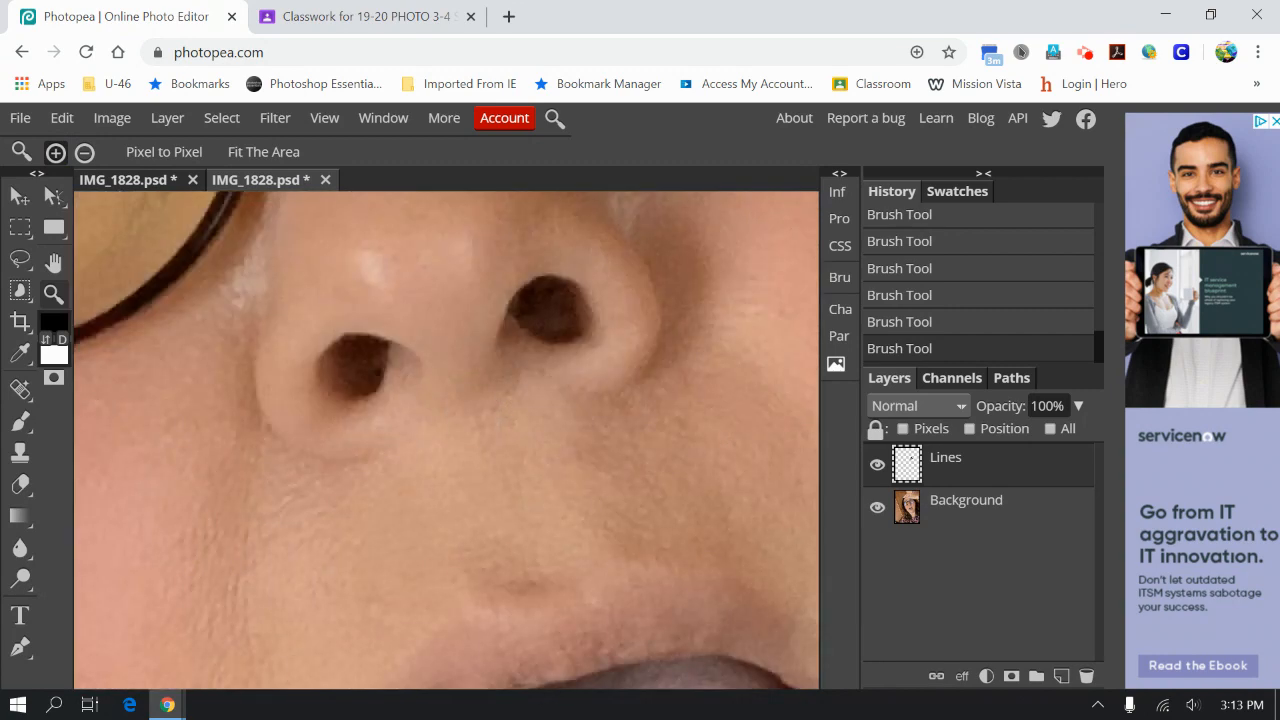
pyautogui.click(54, 263)
pyautogui.moveTo(424, 343); pyautogui.dragTo(434, 463)
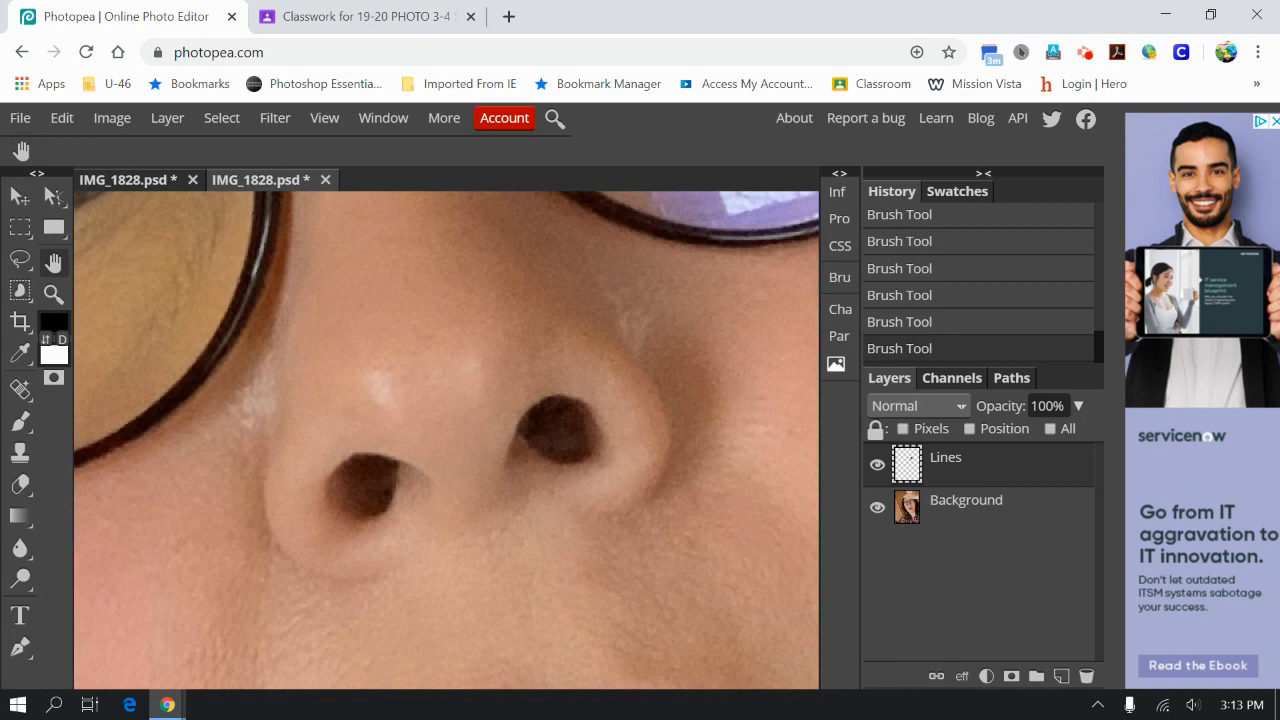
pyautogui.click(20, 420)
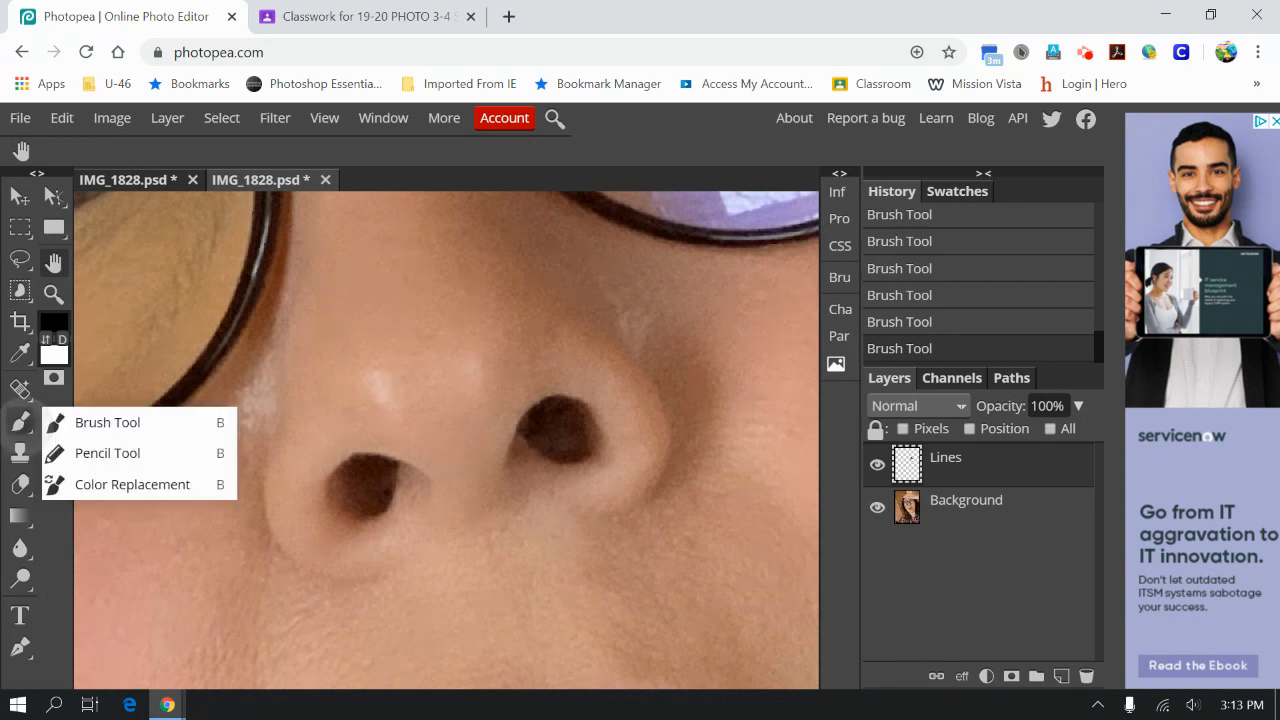
pyautogui.click(491, 490)
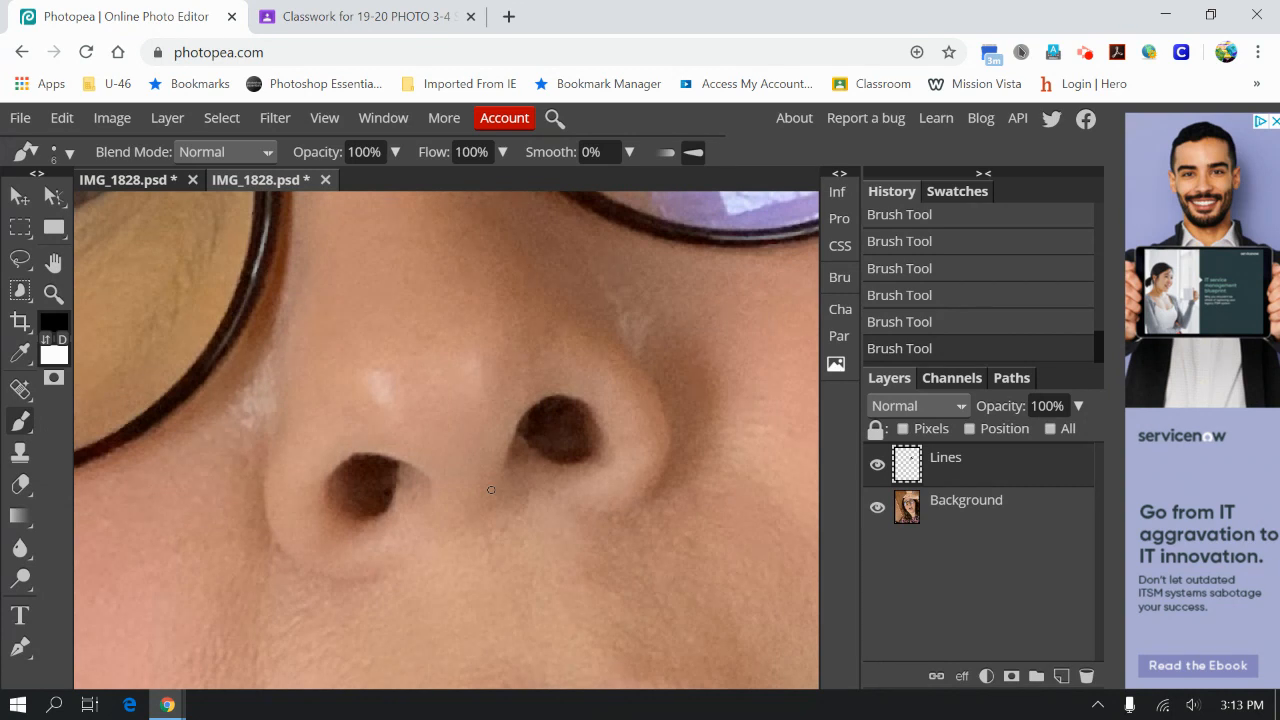
pyautogui.moveTo(428, 502)
pyautogui.mouseDown()
pyautogui.moveTo(415, 466)
pyautogui.moveTo(381, 458)
pyautogui.moveTo(354, 455)
pyautogui.moveTo(324, 488)
pyautogui.moveTo(334, 507)
pyautogui.moveTo(385, 519)
pyautogui.moveTo(397, 471)
pyautogui.mouseUp()
pyautogui.moveTo(502, 484)
pyautogui.mouseDown()
pyautogui.moveTo(528, 414)
pyautogui.moveTo(556, 397)
pyautogui.moveTo(584, 400)
pyautogui.moveTo(604, 446)
pyautogui.moveTo(556, 462)
pyautogui.moveTo(514, 432)
pyautogui.mouseUp()
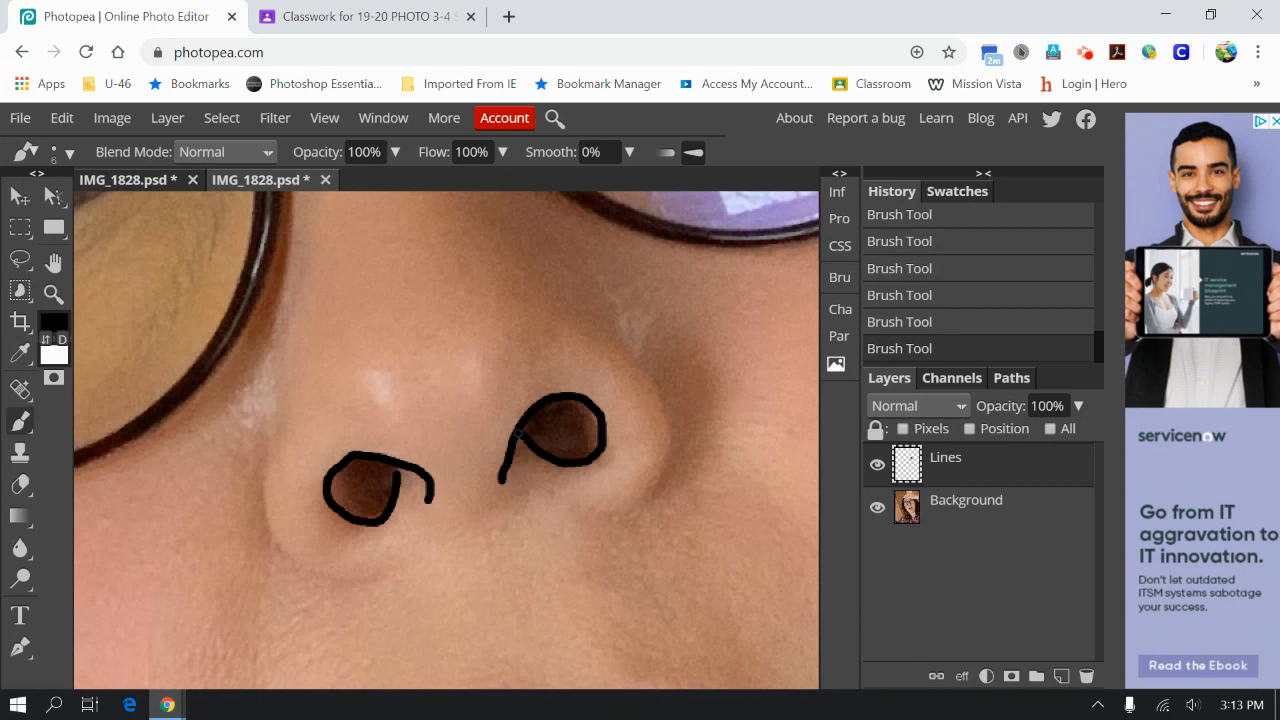
# Draw the outer curves of both nose wings around the nostrils in black.
pyautogui.moveTo(600, 304)
pyautogui.mouseDown()
pyautogui.moveTo(666, 398)
pyautogui.moveTo(670, 448)
pyautogui.moveTo(648, 500)
pyautogui.moveTo(614, 513)
pyautogui.moveTo(566, 504)
pyautogui.mouseUp()
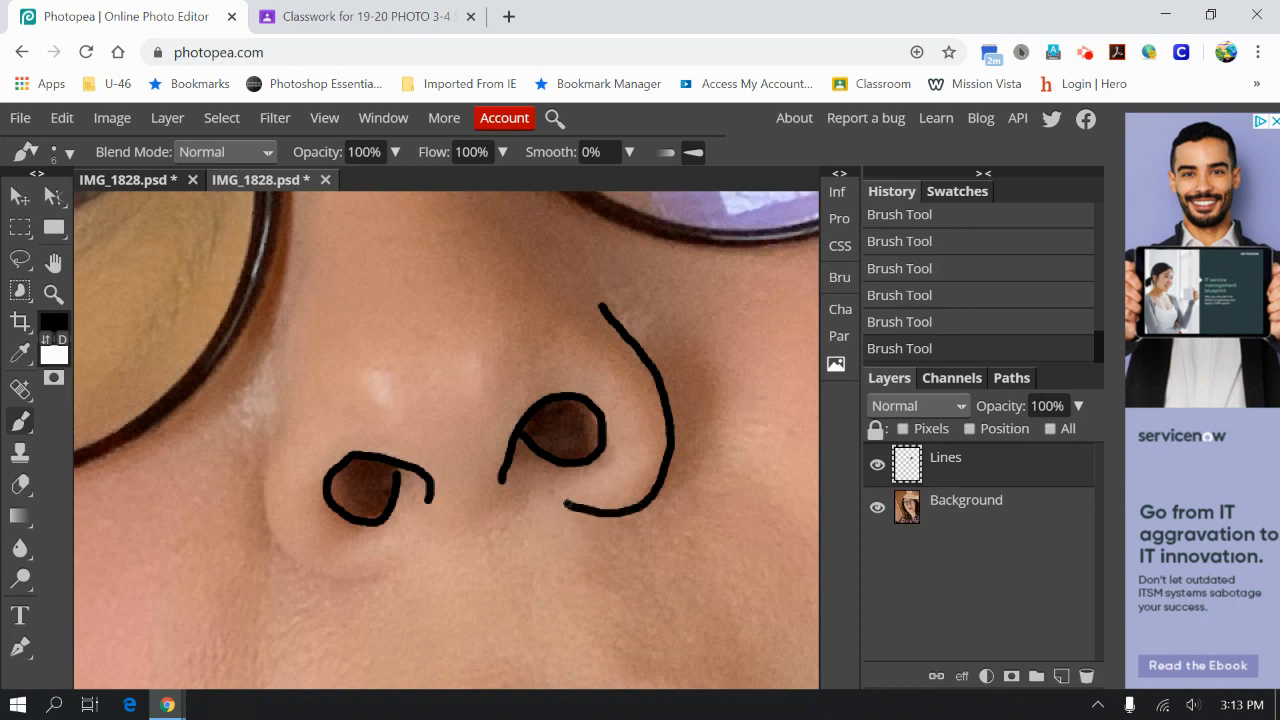
pyautogui.moveTo(290, 406)
pyautogui.mouseDown()
pyautogui.moveTo(263, 504)
pyautogui.moveTo(277, 535)
pyautogui.moveTo(316, 572)
pyautogui.moveTo(362, 580)
pyautogui.moveTo(418, 563)
pyautogui.mouseUp()
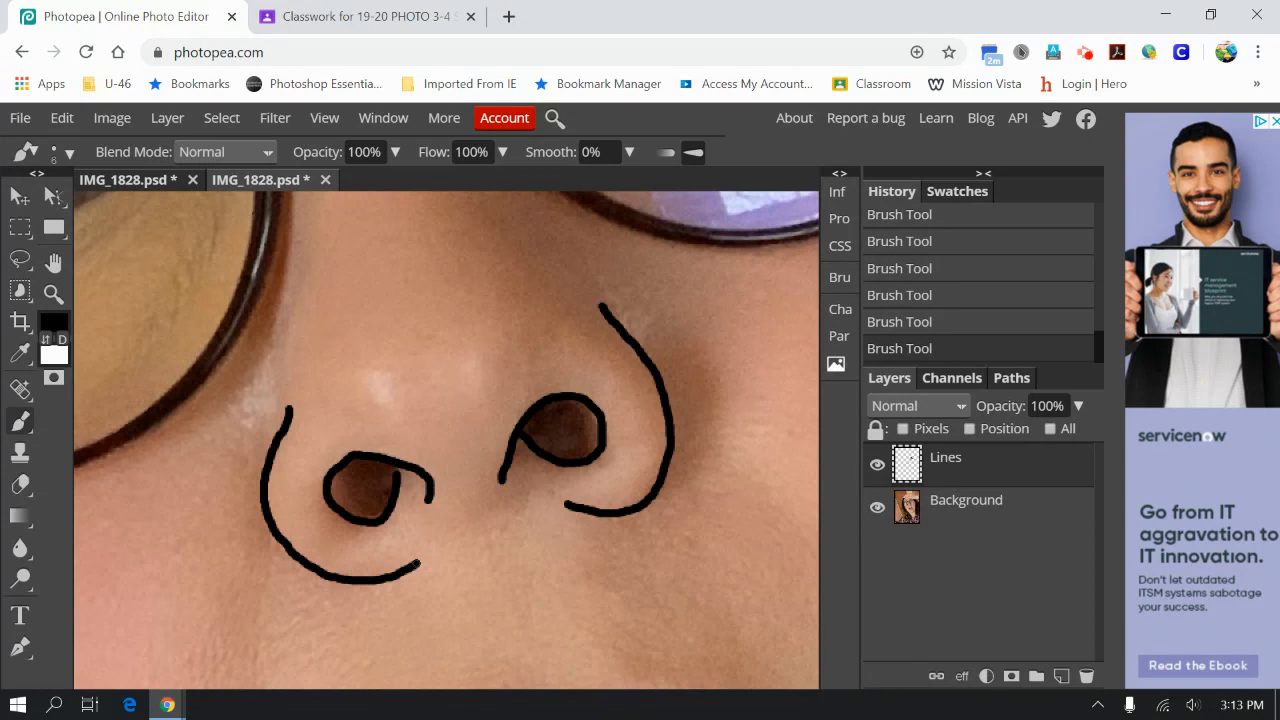
pyautogui.hotkey('ctrl', 'z')
pyautogui.hotkey('ctrl', 'z')
pyautogui.hotkey('ctrl', 'z')
# Draw a long black crease line on the cheek between the nose wing and the mouth corner.
pyautogui.press('h')
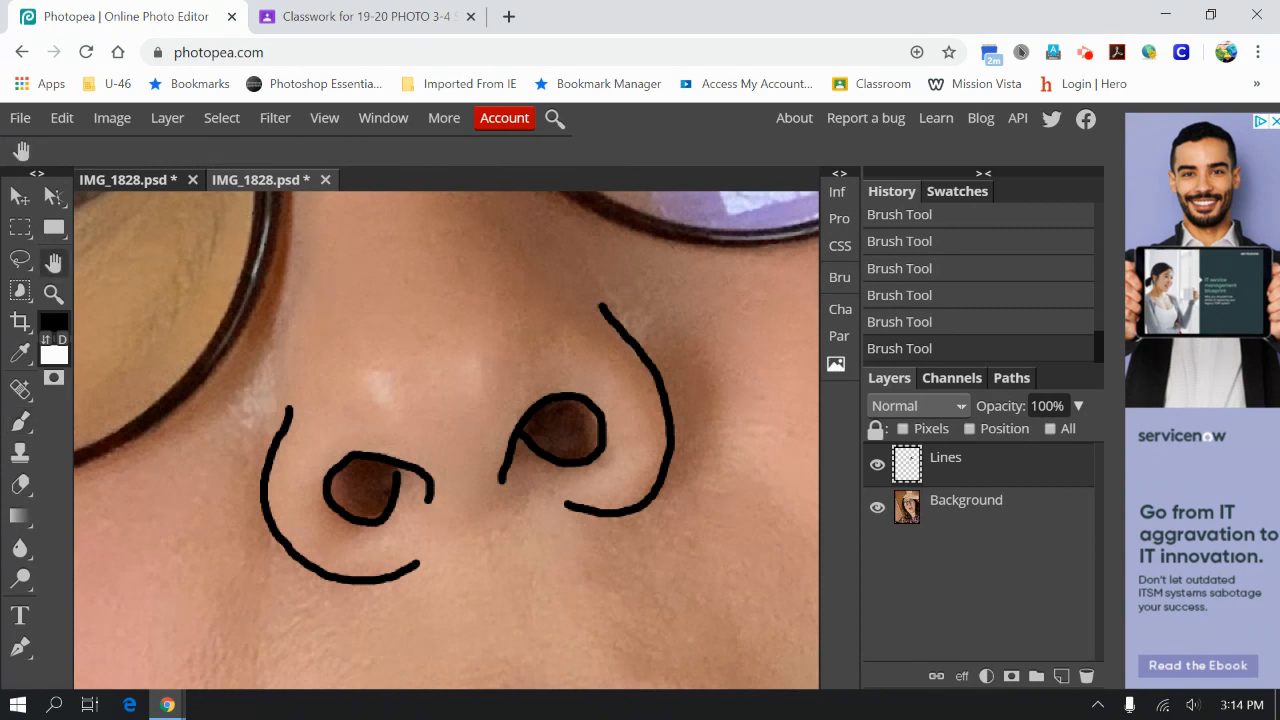
pyautogui.moveTo(440, 610)
pyautogui.mouseDown()
pyautogui.moveTo(489, 473)
pyautogui.moveTo(515, 286)
pyautogui.moveTo(460, 255)
pyautogui.moveTo(455, 200)
pyautogui.moveTo(435, 197)
pyautogui.moveTo(441, 298)
pyautogui.mouseUp()
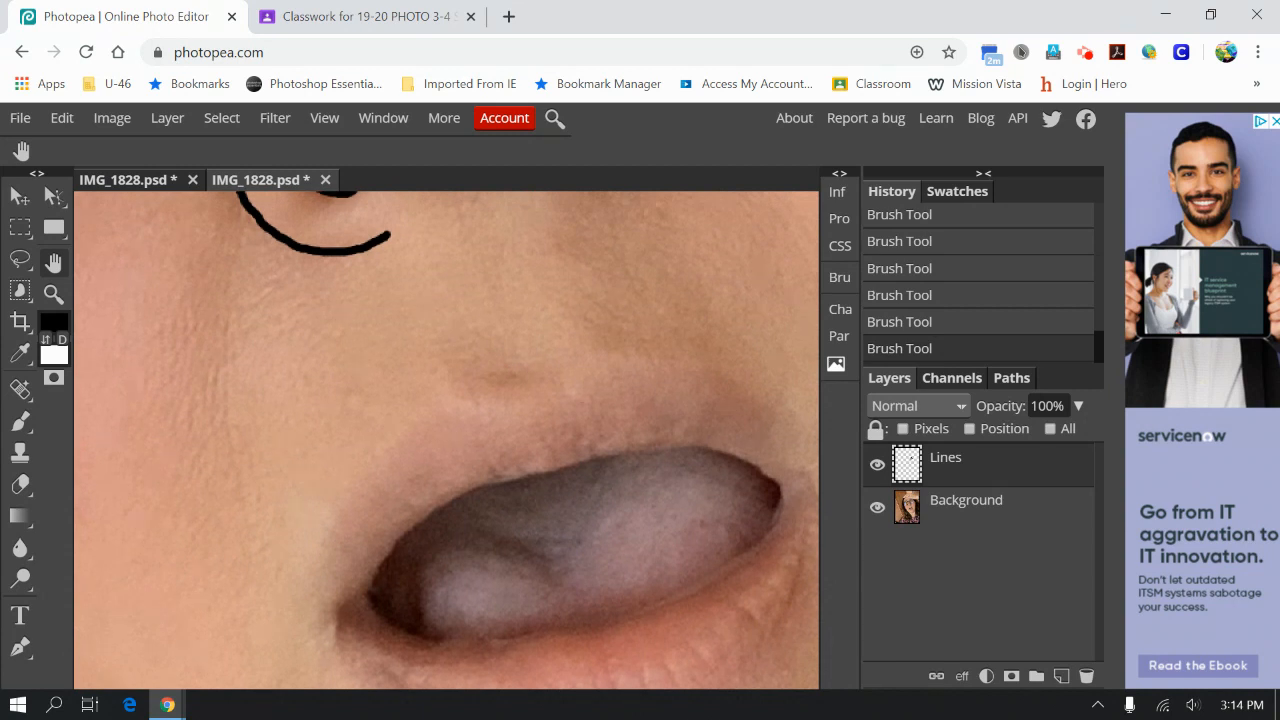
pyautogui.press('b')
pyautogui.moveTo(232, 277)
pyautogui.mouseDown()
pyautogui.moveTo(221, 372)
pyautogui.moveTo(238, 505)
pyautogui.mouseUp()
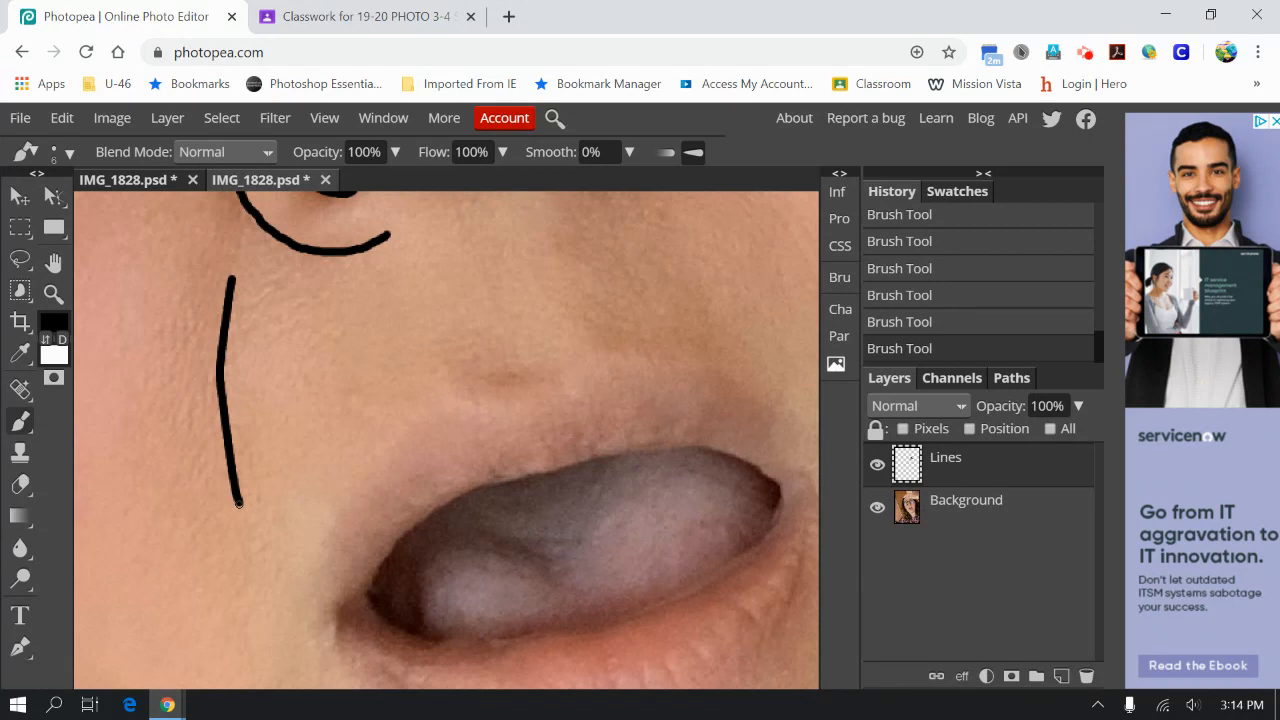
# Trace the outer outline of both lips and the inner edge of the open mouth with the black brush.
pyautogui.press('h')
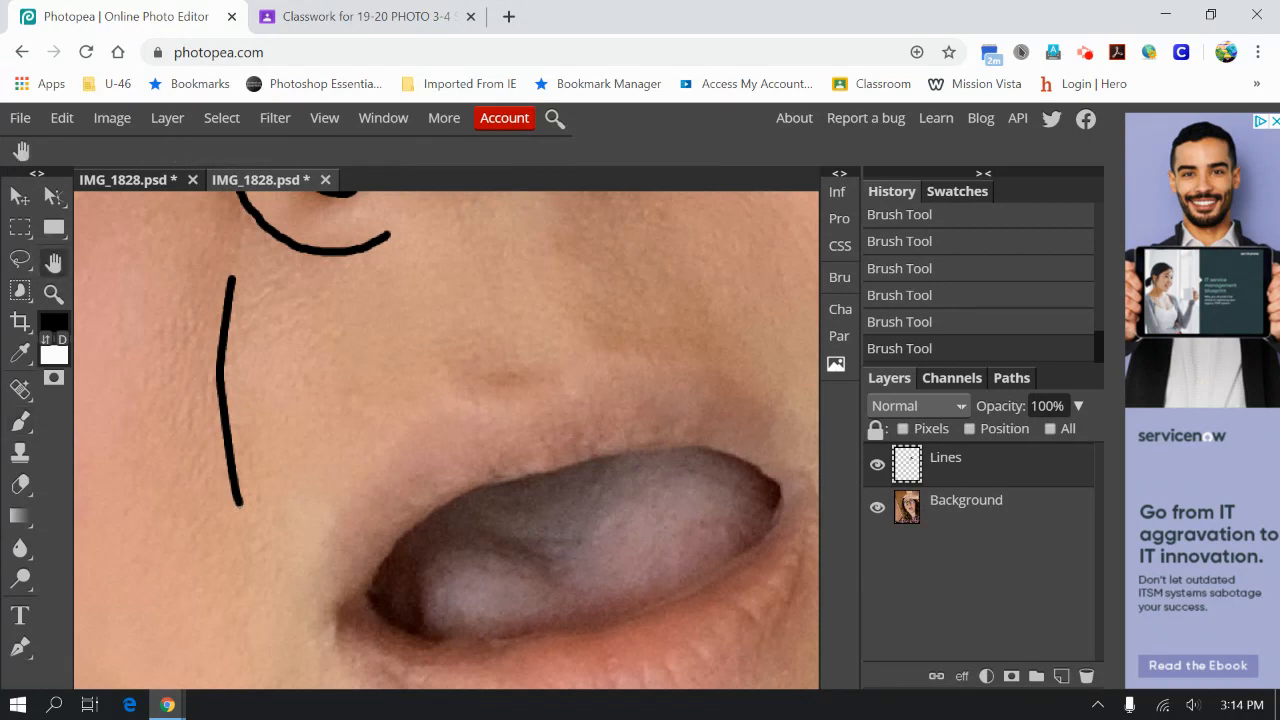
pyautogui.moveTo(540, 480); pyautogui.dragTo(428, 376)
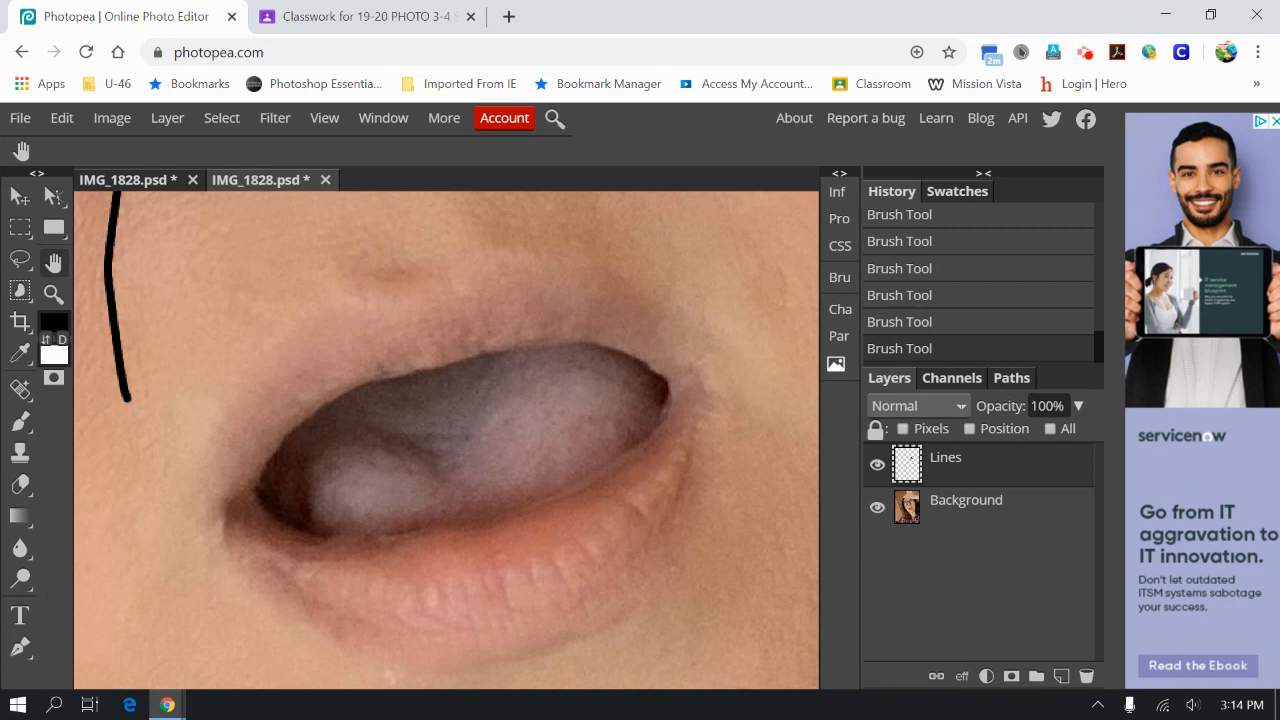
pyautogui.press('b')
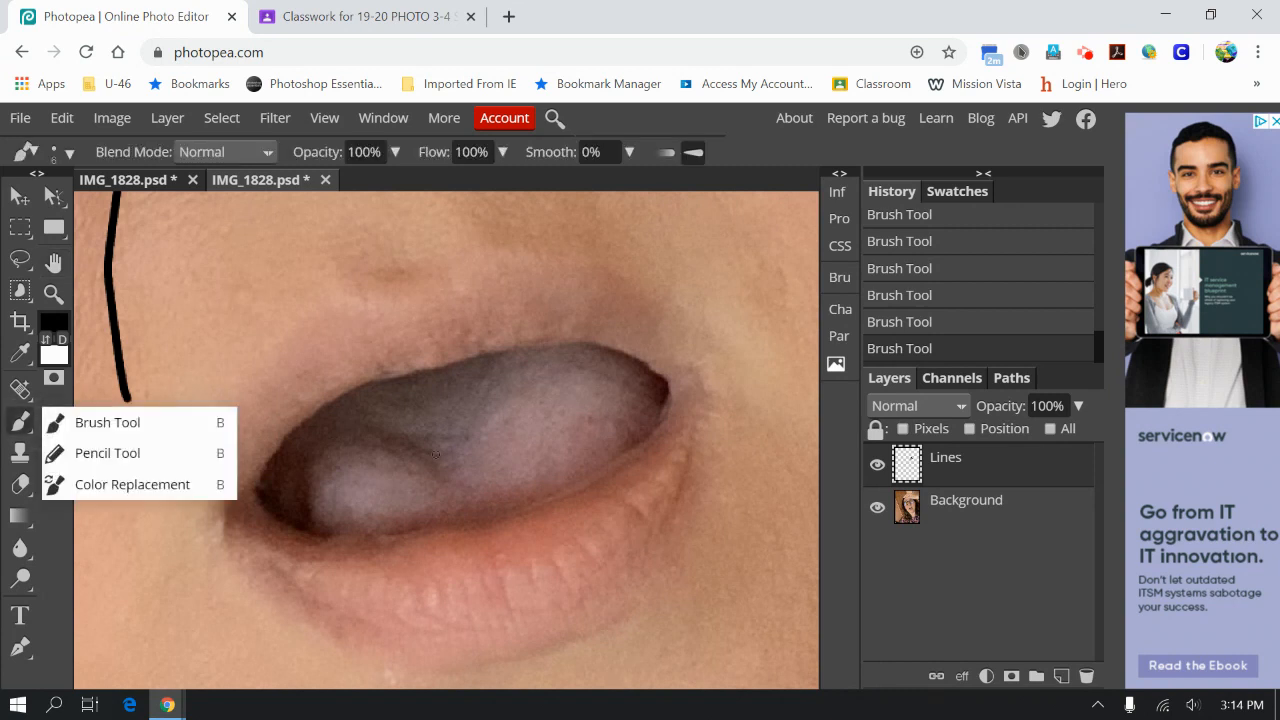
pyautogui.moveTo(347, 297)
pyautogui.mouseDown()
pyautogui.moveTo(277, 340)
pyautogui.moveTo(238, 395)
pyautogui.moveTo(217, 448)
pyautogui.moveTo(222, 546)
pyautogui.moveTo(292, 432)
pyautogui.moveTo(376, 379)
pyautogui.moveTo(586, 342)
pyautogui.moveTo(624, 348)
pyautogui.moveTo(722, 418)
pyautogui.mouseUp()
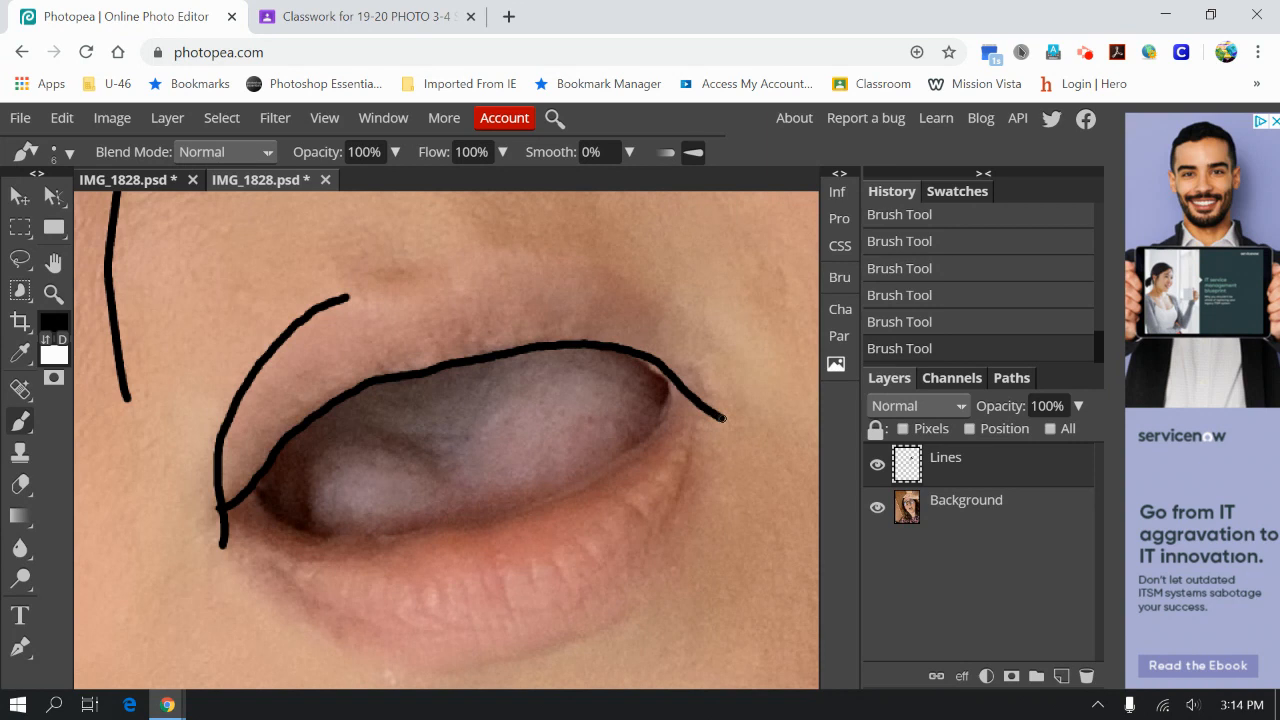
pyautogui.moveTo(348, 296)
pyautogui.mouseDown()
pyautogui.moveTo(430, 296)
pyautogui.moveTo(488, 254)
pyautogui.moveTo(537, 255)
pyautogui.moveTo(598, 271)
pyautogui.moveTo(677, 319)
pyautogui.moveTo(711, 414)
pyautogui.moveTo(694, 411)
pyautogui.moveTo(691, 479)
pyautogui.moveTo(657, 586)
pyautogui.moveTo(535, 652)
pyautogui.moveTo(398, 670)
pyautogui.moveTo(321, 637)
pyautogui.moveTo(226, 530)
pyautogui.mouseUp()
pyautogui.moveTo(263, 471)
pyautogui.mouseDown()
pyautogui.moveTo(257, 500)
pyautogui.moveTo(290, 535)
pyautogui.moveTo(398, 537)
pyautogui.moveTo(511, 518)
pyautogui.moveTo(662, 425)
pyautogui.moveTo(673, 398)
pyautogui.moveTo(662, 368)
pyautogui.mouseUp()
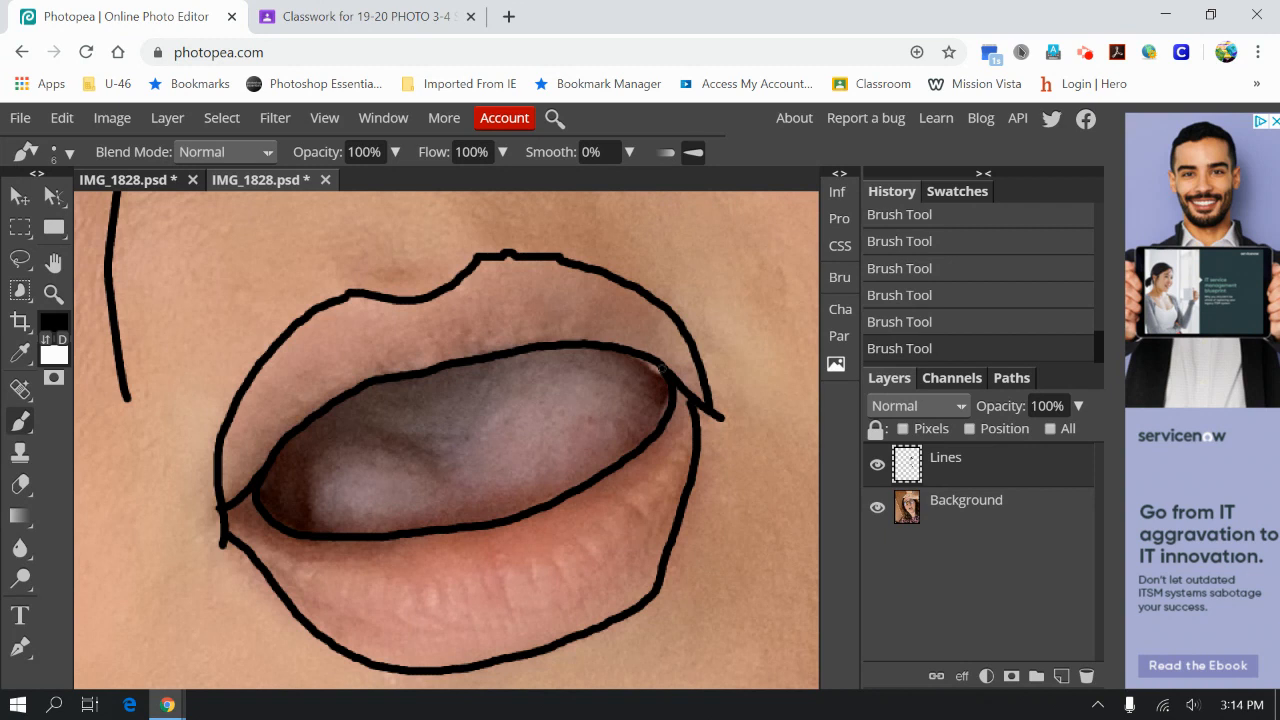
# Draw the tongue's edge and centre crease inside the mouth, and fill both dark inner mouth corners with black.
pyautogui.moveTo(340, 403)
pyautogui.mouseDown()
pyautogui.moveTo(300, 494)
pyautogui.moveTo(318, 522)
pyautogui.moveTo(347, 530)
pyautogui.mouseUp()
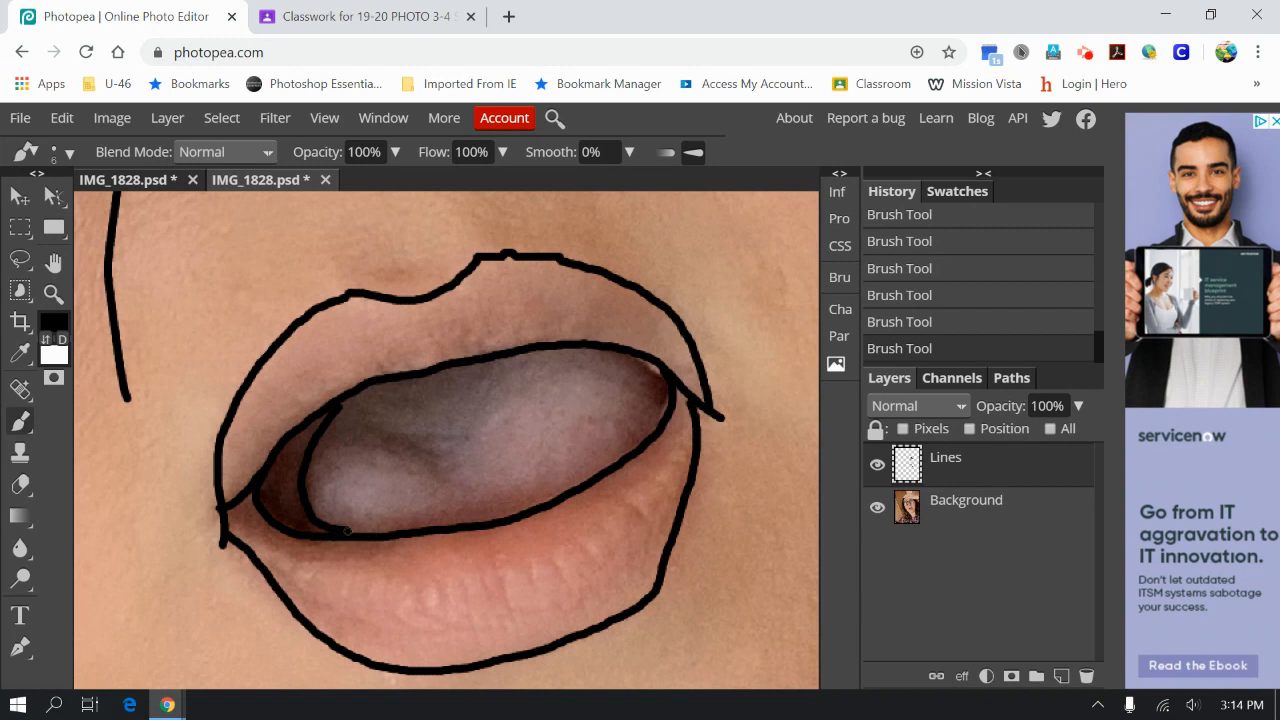
pyautogui.moveTo(352, 434)
pyautogui.mouseDown()
pyautogui.moveTo(449, 449)
pyautogui.moveTo(507, 395)
pyautogui.mouseUp()
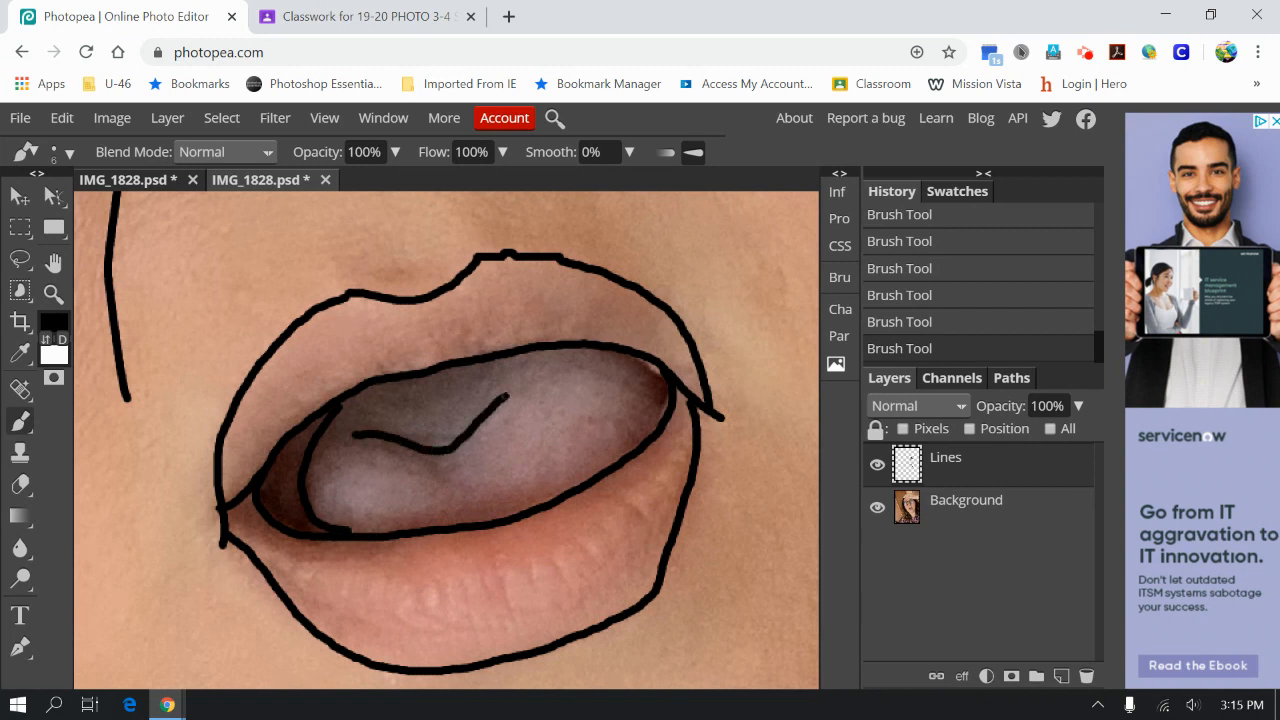
pyautogui.moveTo(589, 351)
pyautogui.mouseDown()
pyautogui.moveTo(642, 381)
pyautogui.moveTo(620, 460)
pyautogui.moveTo(651, 375)
pyautogui.moveTo(657, 399)
pyautogui.moveTo(645, 376)
pyautogui.moveTo(661, 379)
pyautogui.moveTo(661, 407)
pyautogui.moveTo(651, 414)
pyautogui.moveTo(654, 388)
pyautogui.moveTo(626, 446)
pyautogui.moveTo(660, 406)
pyautogui.moveTo(648, 428)
pyautogui.moveTo(632, 440)
pyautogui.moveTo(651, 407)
pyautogui.moveTo(629, 445)
pyautogui.mouseUp()
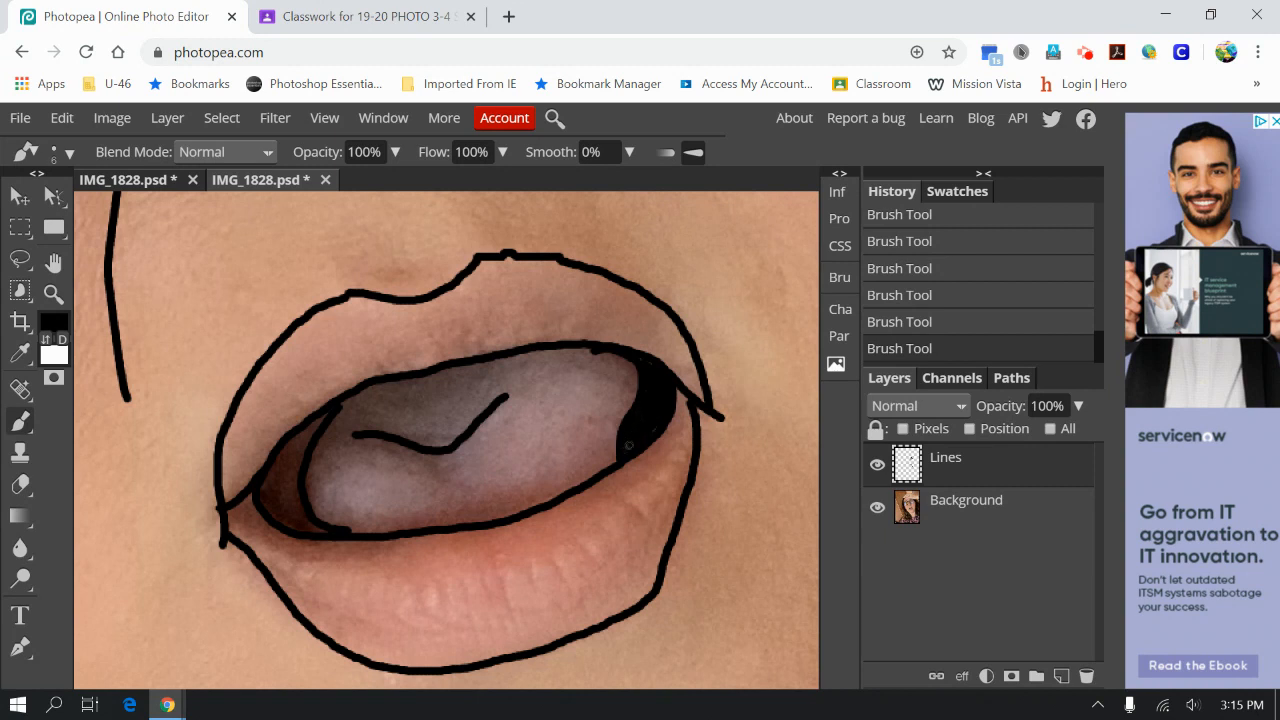
pyautogui.moveTo(295, 442)
pyautogui.mouseDown()
pyautogui.moveTo(269, 505)
pyautogui.moveTo(308, 432)
pyautogui.moveTo(293, 497)
pyautogui.moveTo(325, 529)
pyautogui.moveTo(272, 512)
pyautogui.moveTo(261, 488)
pyautogui.moveTo(266, 476)
pyautogui.moveTo(270, 502)
pyautogui.moveTo(302, 434)
pyautogui.moveTo(290, 470)
pyautogui.moveTo(329, 413)
pyautogui.moveTo(289, 500)
pyautogui.moveTo(285, 471)
pyautogui.moveTo(292, 511)
pyautogui.moveTo(274, 480)
pyautogui.moveTo(307, 524)
pyautogui.moveTo(296, 472)
pyautogui.moveTo(342, 537)
pyautogui.mouseUp()
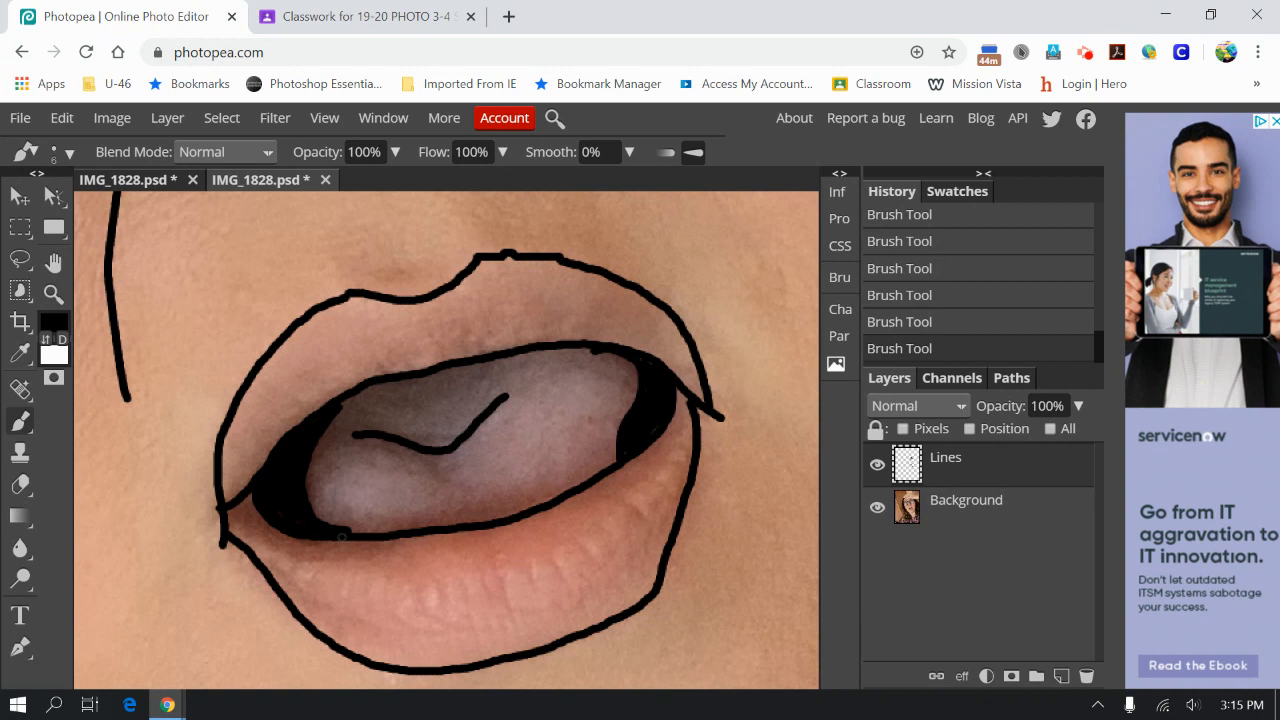
# Hide the Background layer to check the eye, nose and mouth line art alone, and show the photo again.
pyautogui.press('z')
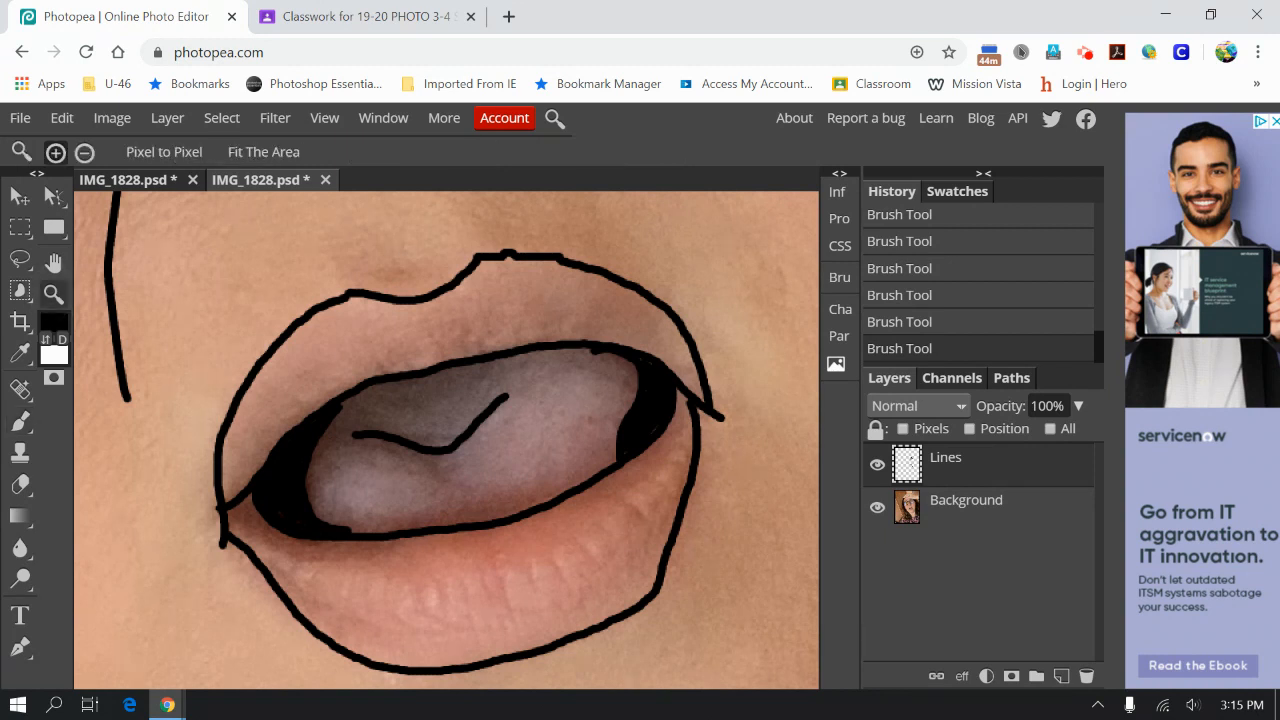
pyautogui.click(86, 151)
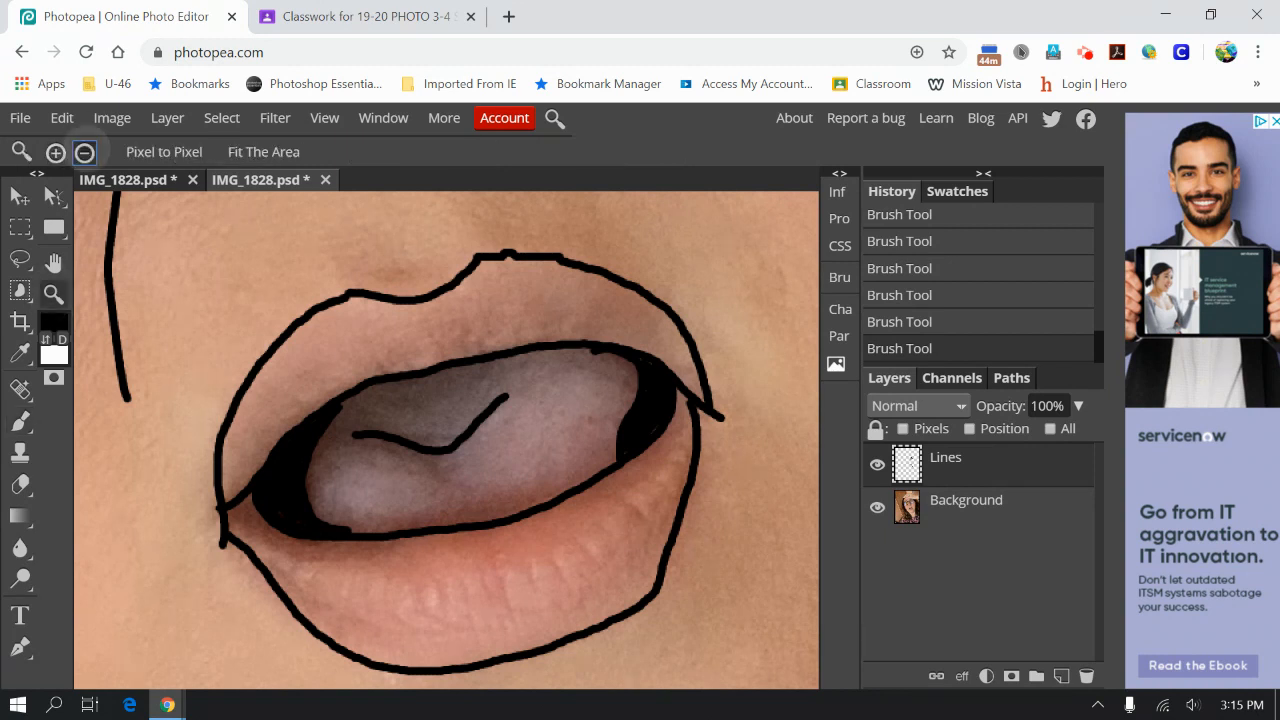
pyautogui.click(537, 443)
pyautogui.click(580, 494)
pyautogui.click(621, 557)
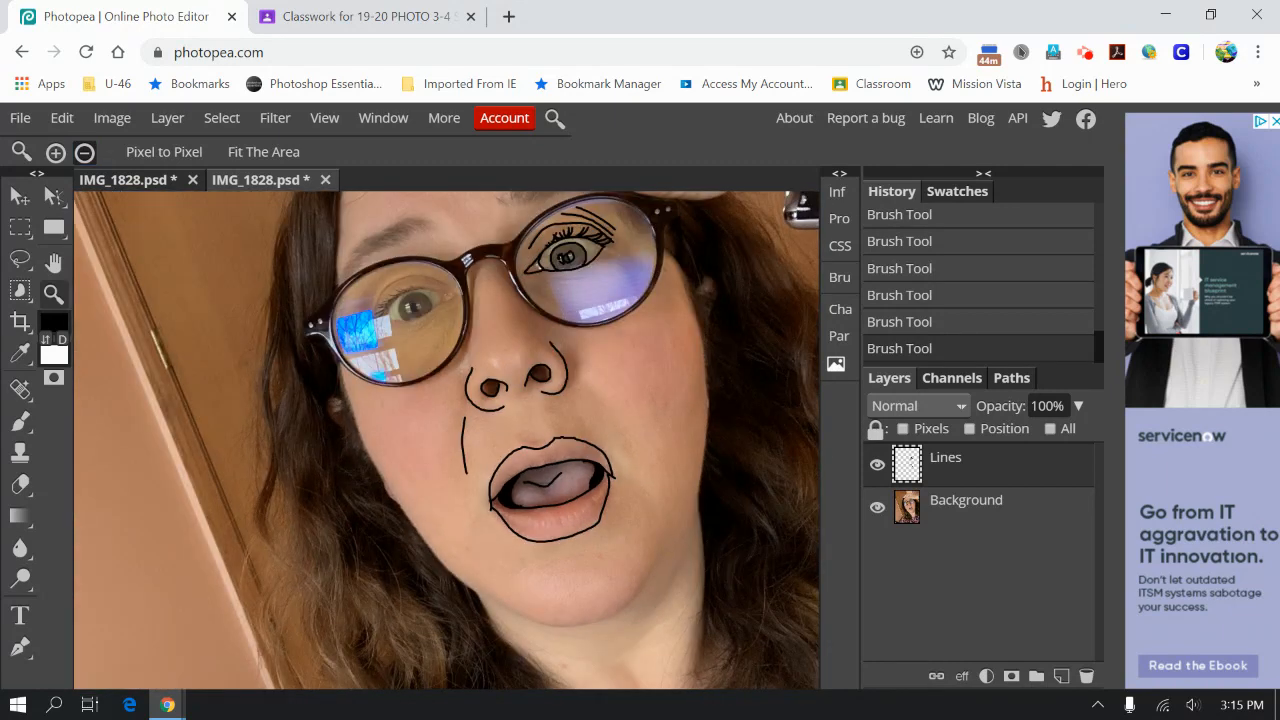
pyautogui.click(877, 507)
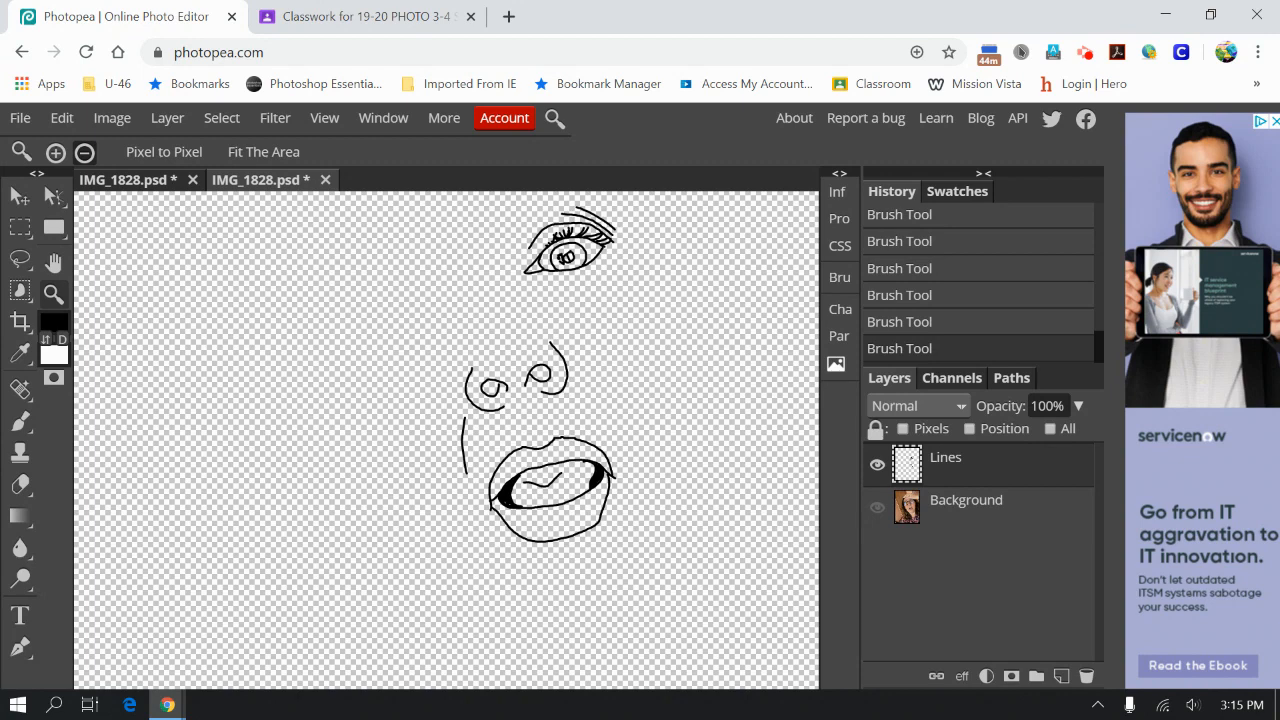
pyautogui.click(877, 507)
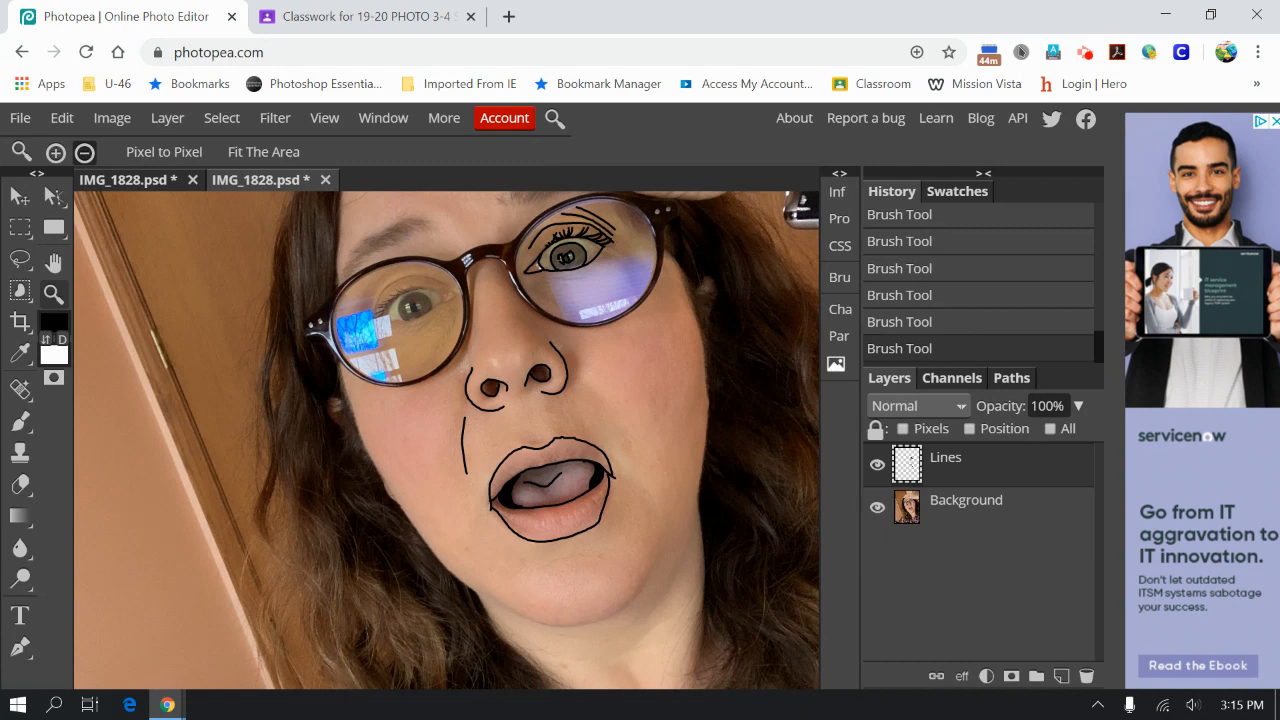
# Erase the cheek crease line and the upper lip's outer outline from its centre dip to the mouth corner below the traced eye.
pyautogui.click(81, 153)
pyautogui.click(290, 507)
pyautogui.click(288, 450)
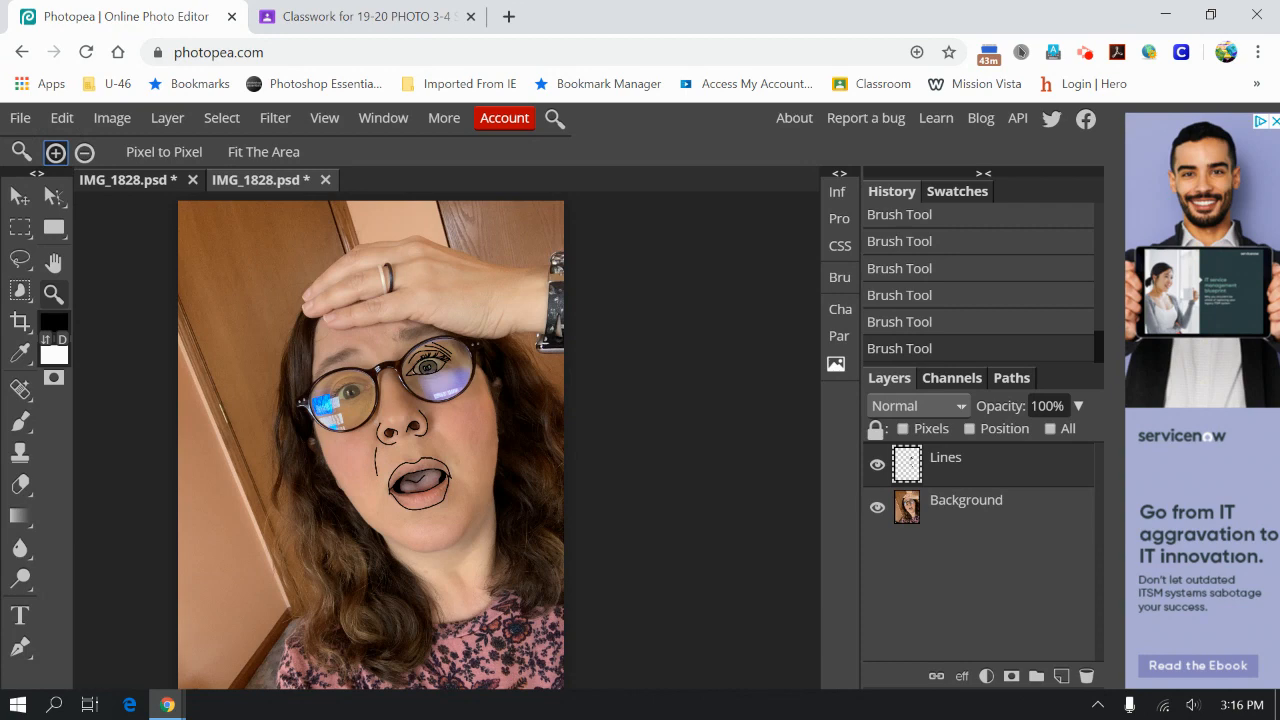
pyautogui.click(55, 152)
pyautogui.click(55, 152)
pyautogui.click(55, 152)
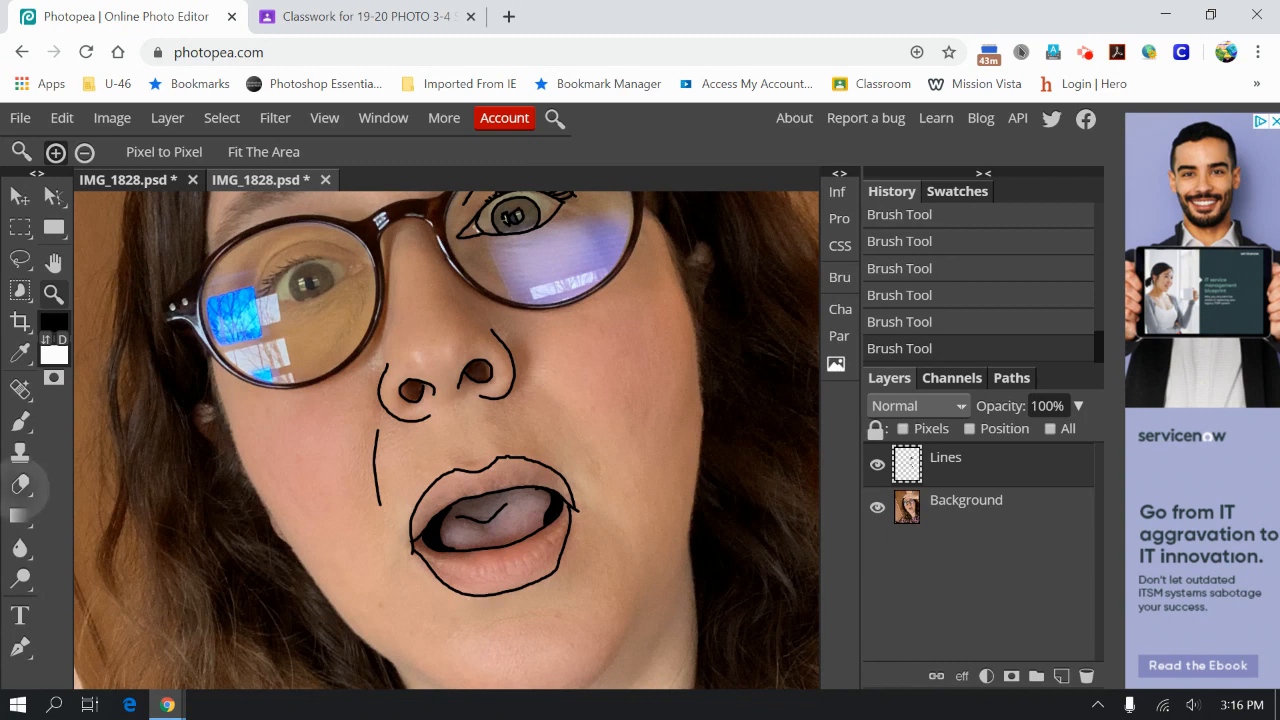
pyautogui.rightClick(20, 484)
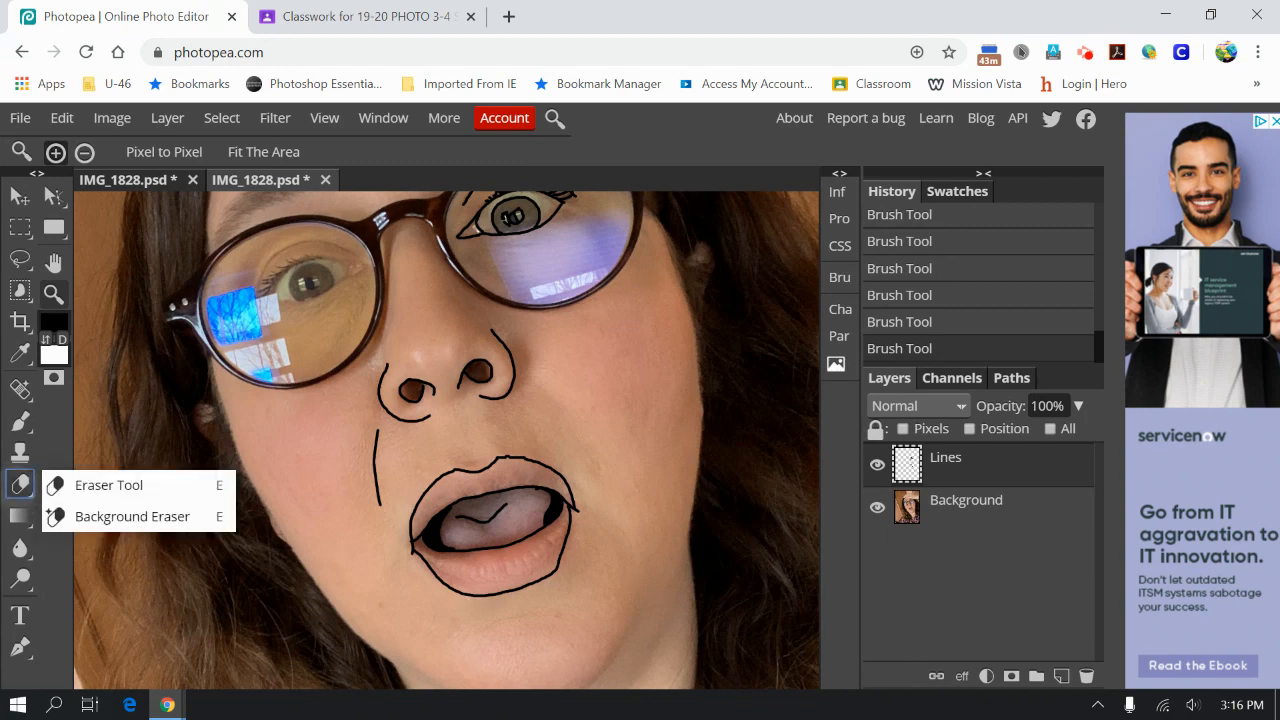
pyautogui.click(20, 484)
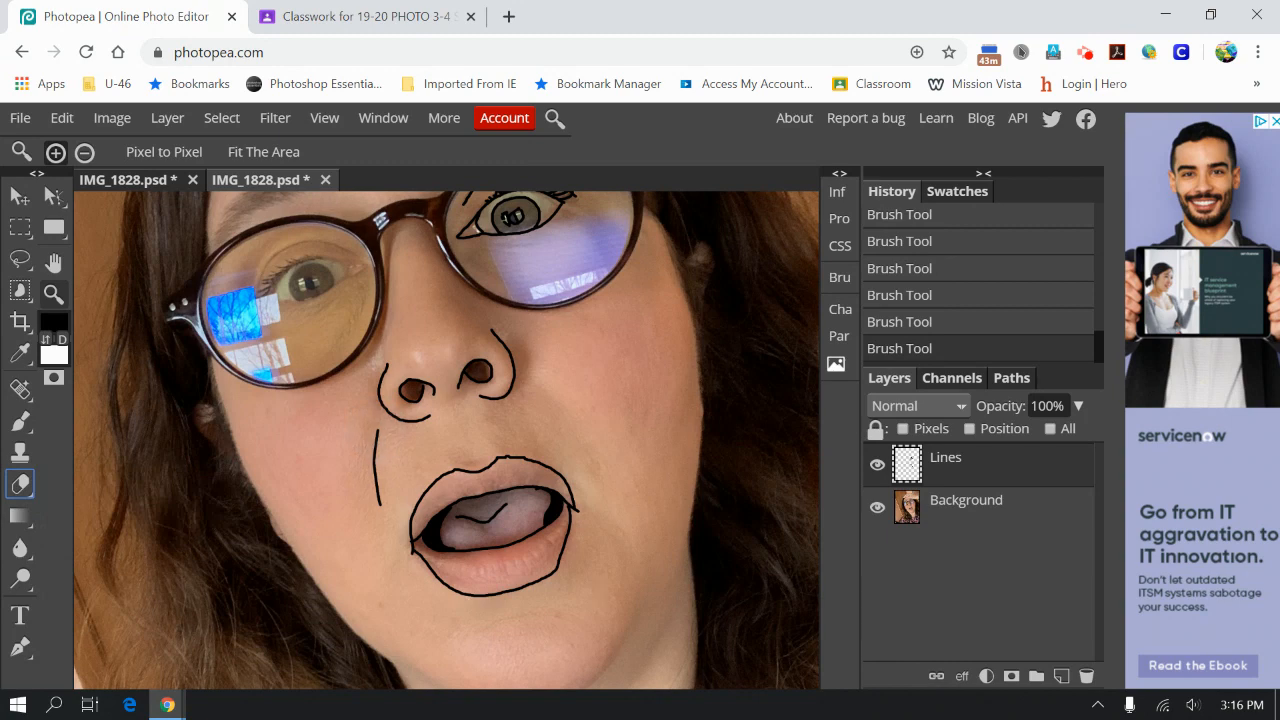
pyautogui.click(20, 484)
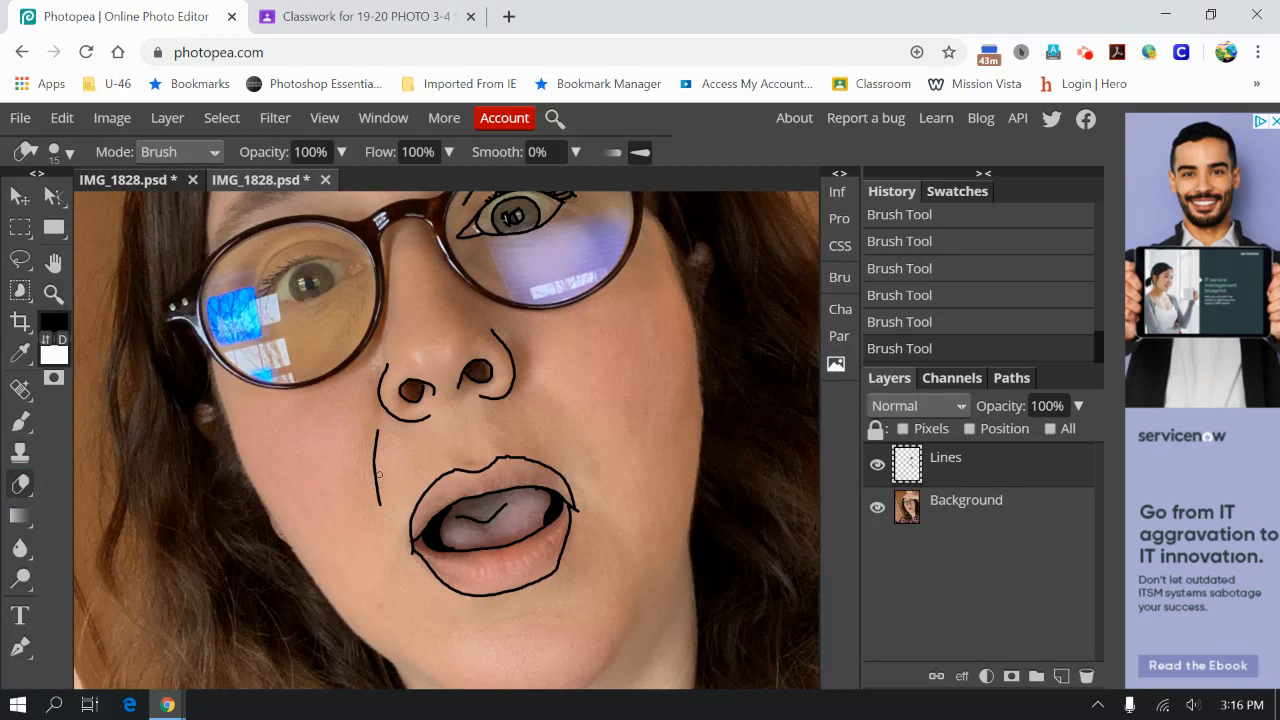
pyautogui.moveTo(379, 474)
pyautogui.mouseDown()
pyautogui.moveTo(379, 500)
pyautogui.moveTo(379, 435)
pyautogui.moveTo(376, 470)
pyautogui.moveTo(381, 459)
pyautogui.mouseUp()
pyautogui.moveTo(496, 459)
pyautogui.mouseDown()
pyautogui.moveTo(537, 462)
pyautogui.moveTo(572, 490)
pyautogui.mouseUp()
# Redraw the upper lip's outer outline in black from beside its centre dip to the mouth corner below the traced eye.
pyautogui.click(20, 421)
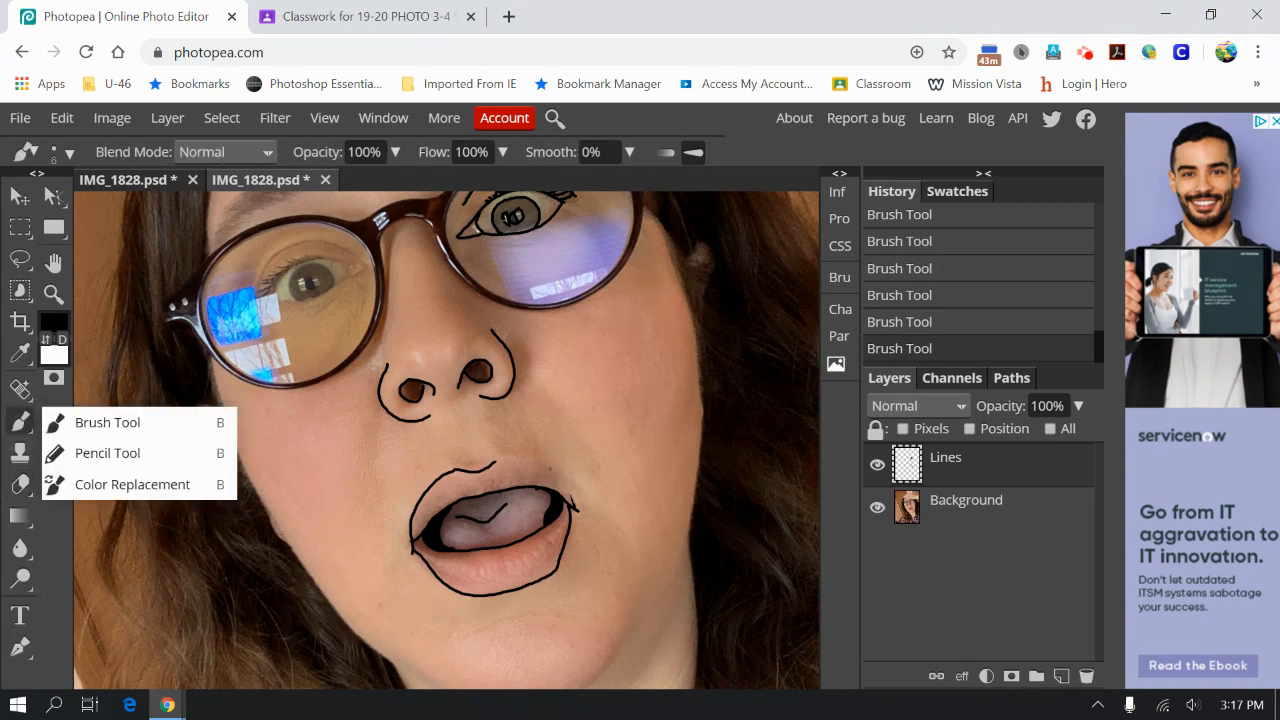
pyautogui.click(54, 294)
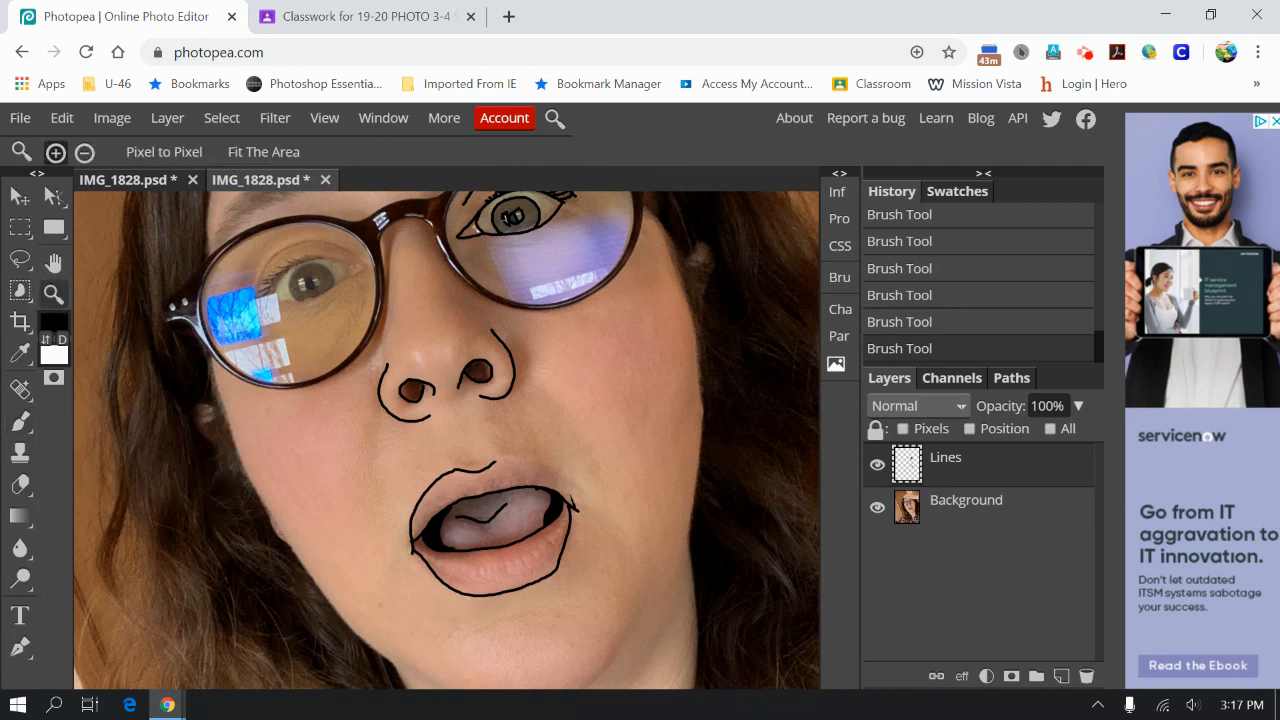
pyautogui.click(504, 470)
pyautogui.click(504, 470)
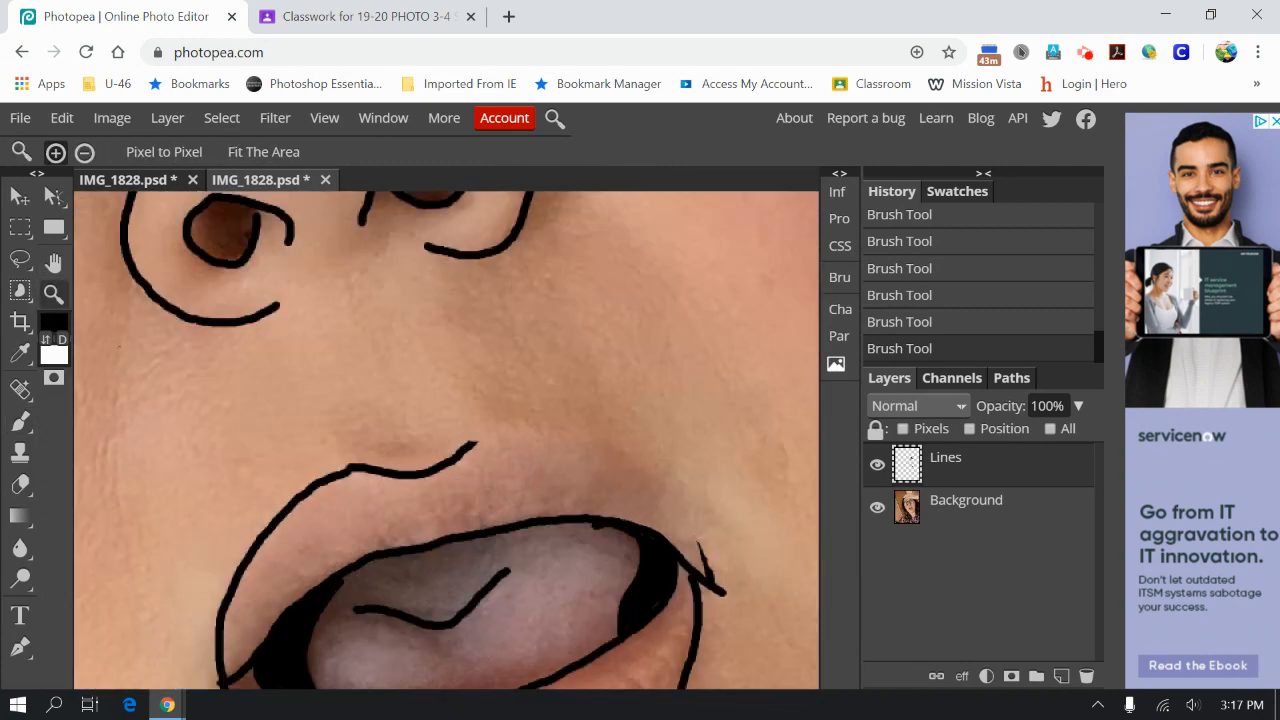
pyautogui.click(54, 263)
pyautogui.moveTo(504, 480); pyautogui.dragTo(398, 304)
pyautogui.click(20, 421)
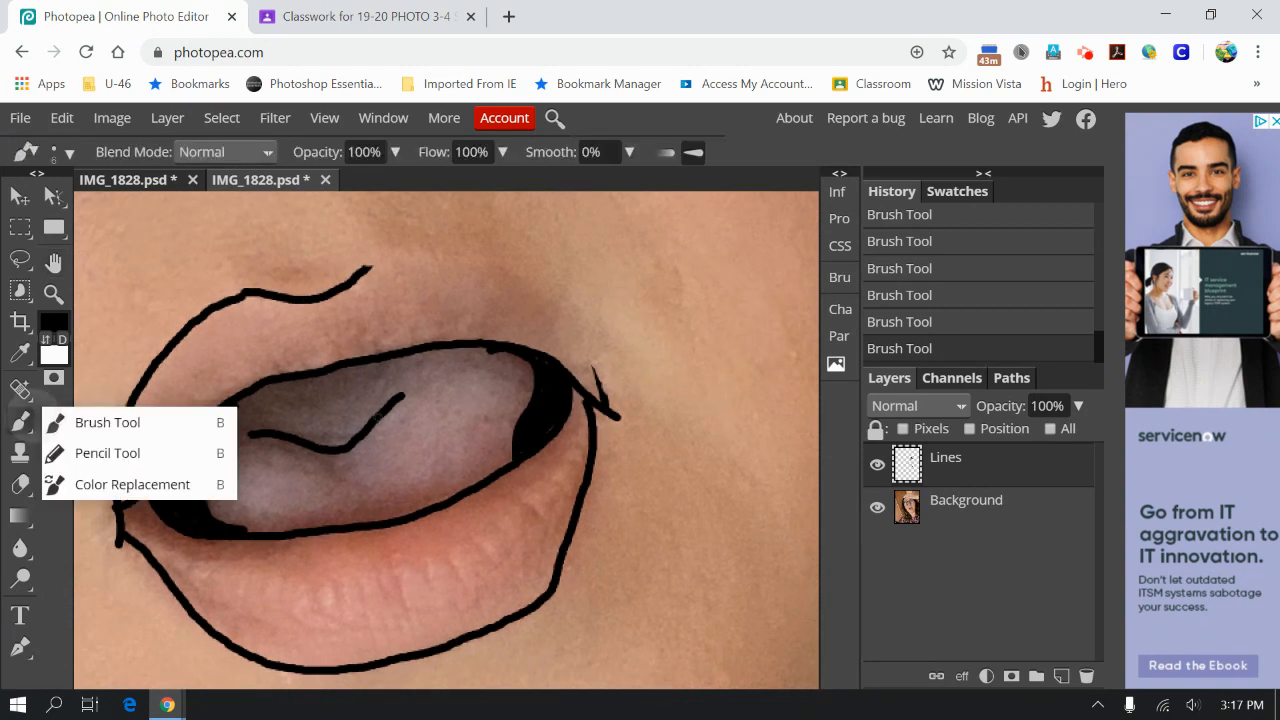
pyautogui.click(107, 423)
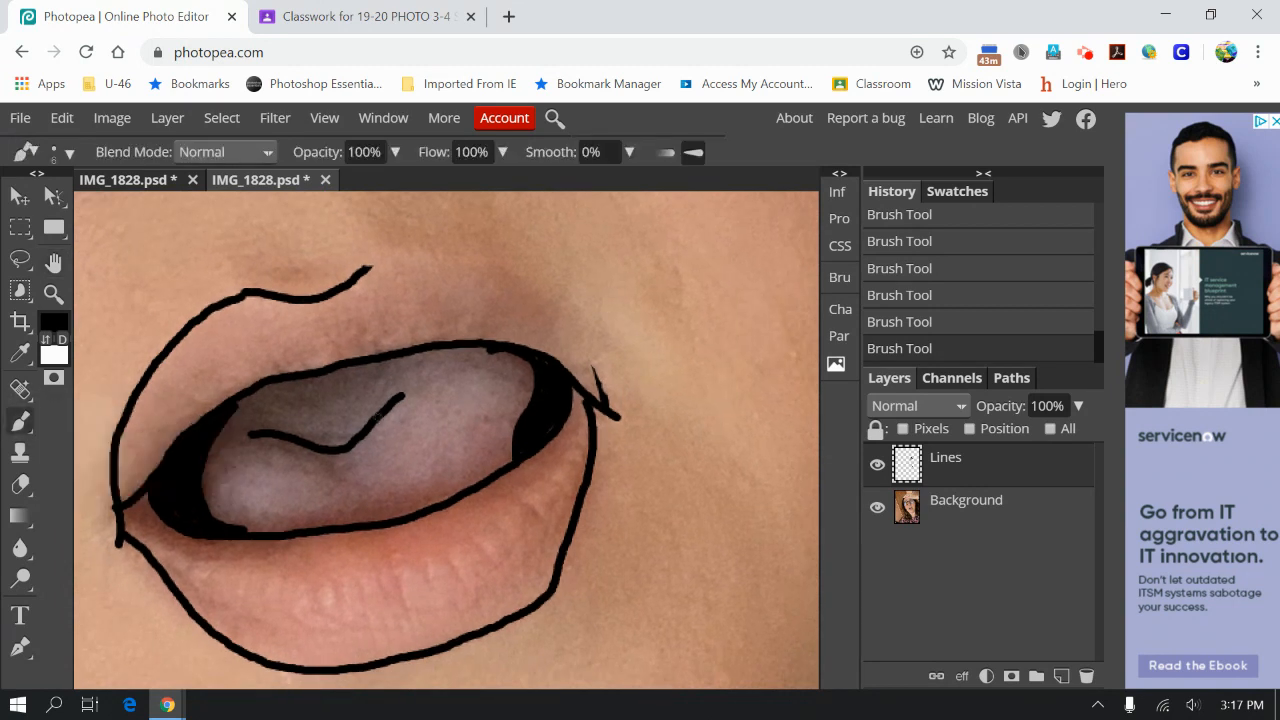
pyautogui.moveTo(370, 268)
pyautogui.mouseDown()
pyautogui.moveTo(479, 273)
pyautogui.moveTo(543, 300)
pyautogui.moveTo(605, 404)
pyautogui.mouseUp()
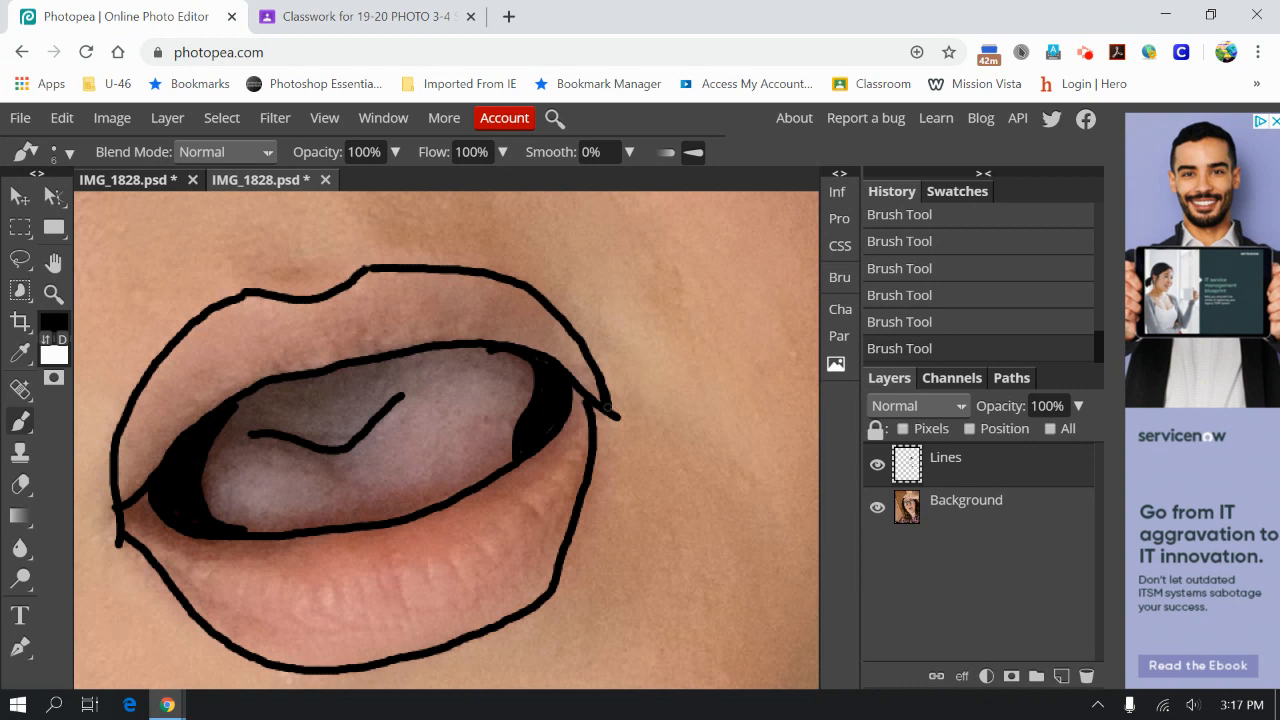
# Zoom out to review the traced eye, nose and mouth lines against the whole portrait.
pyautogui.press('z')
pyautogui.click(85, 153)
pyautogui.click(649, 451)
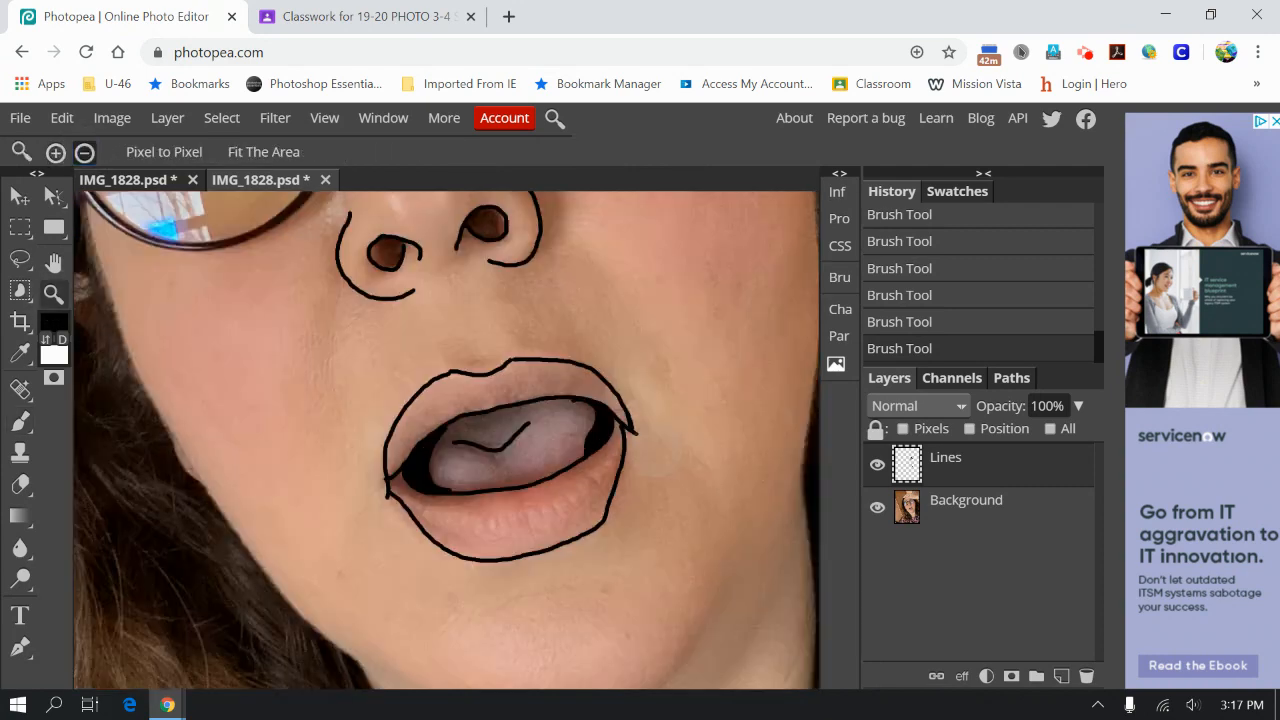
pyautogui.click(632, 432)
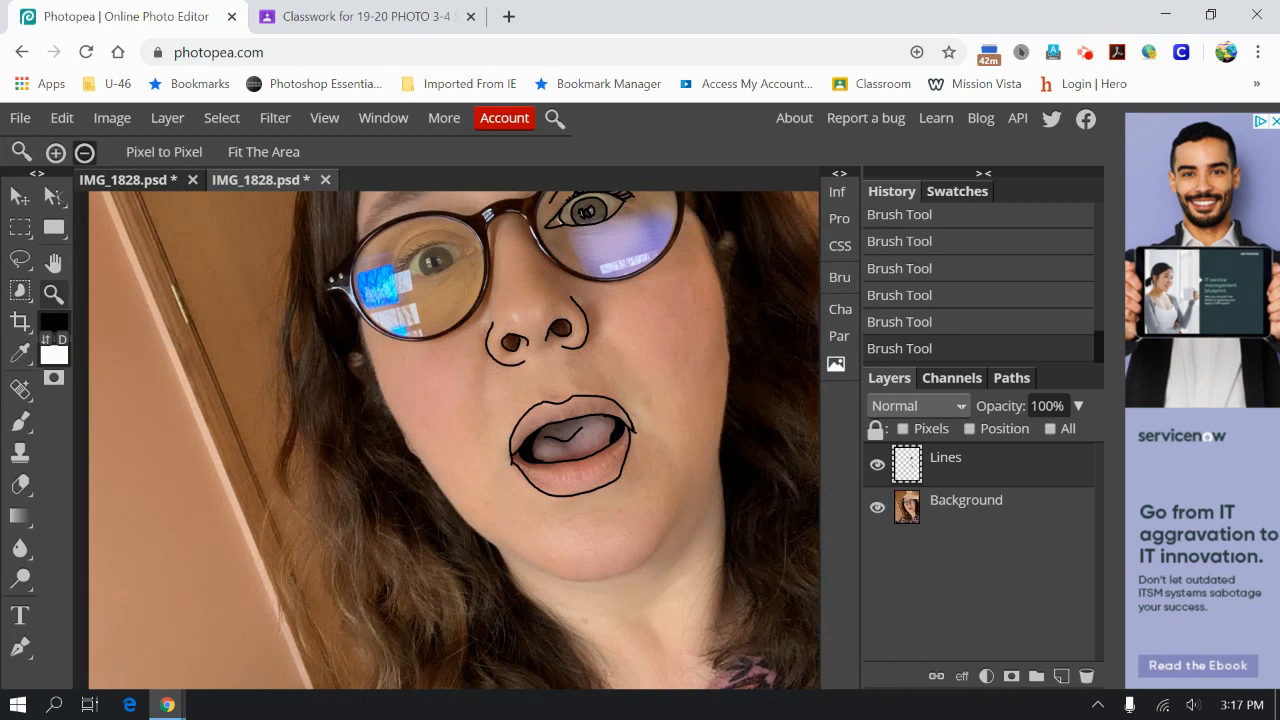
pyautogui.click(659, 361)
pyautogui.rightClick(659, 361)
pyautogui.click(657, 359)
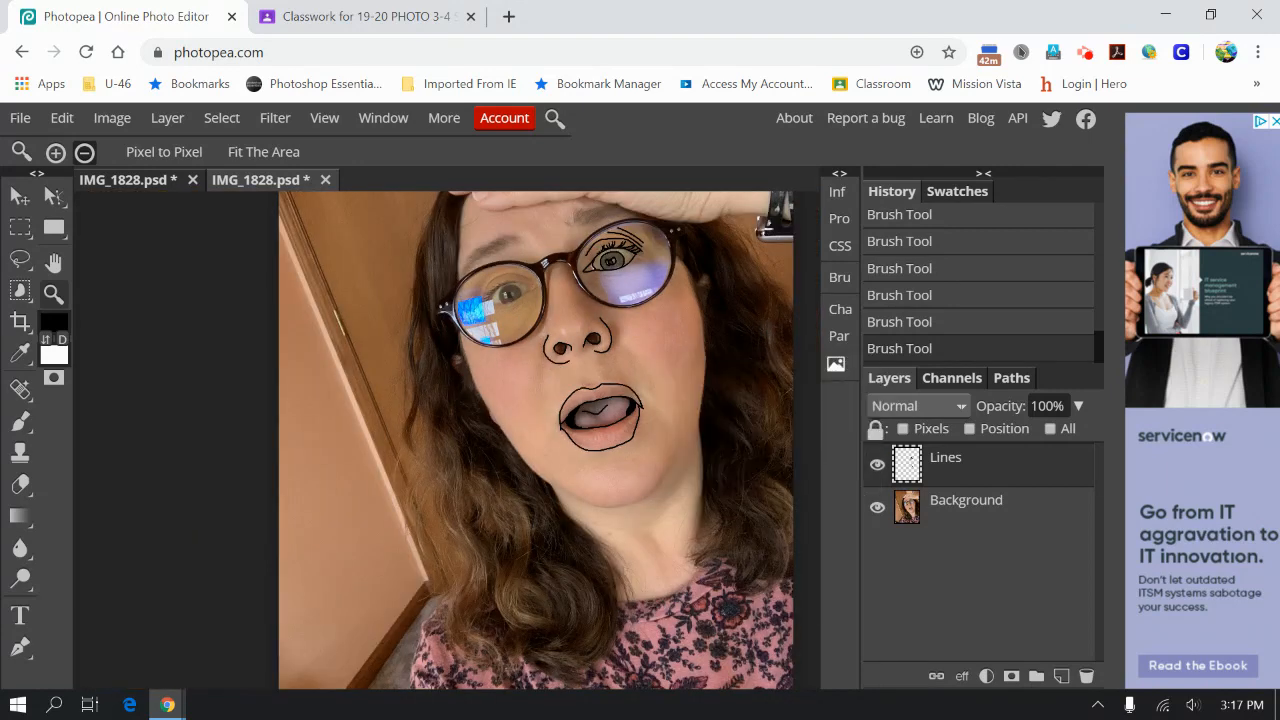
pyautogui.click(653, 385)
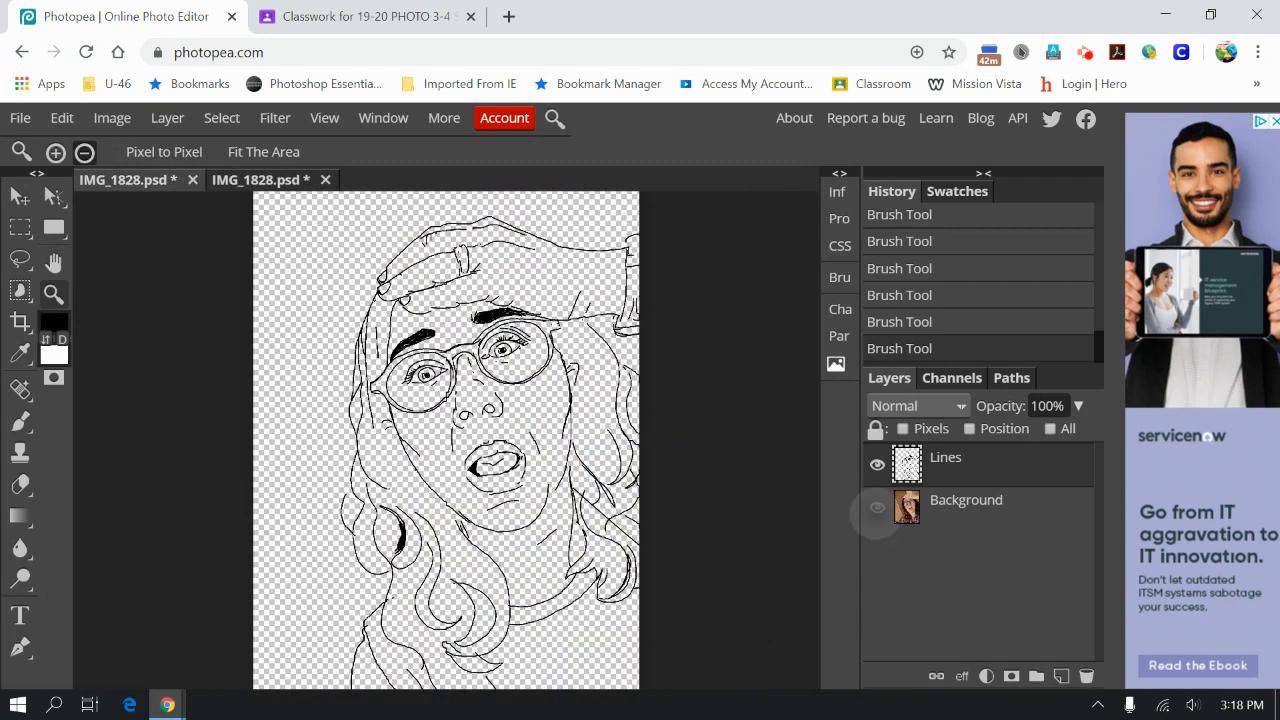
# Compare the completed line art in the other IMG_1828.psd document with its photo by toggling the Background layer's visibility, leaving it shown.
pyautogui.click(877, 507)
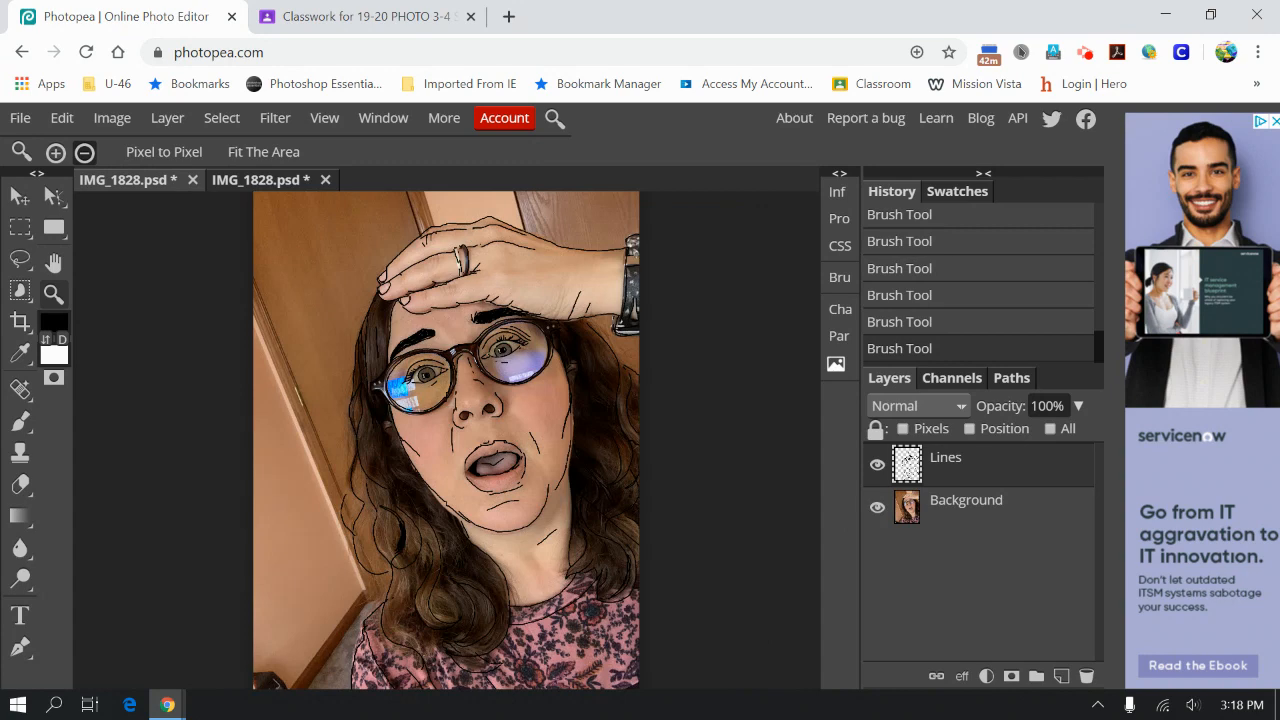
pyautogui.click(877, 507)
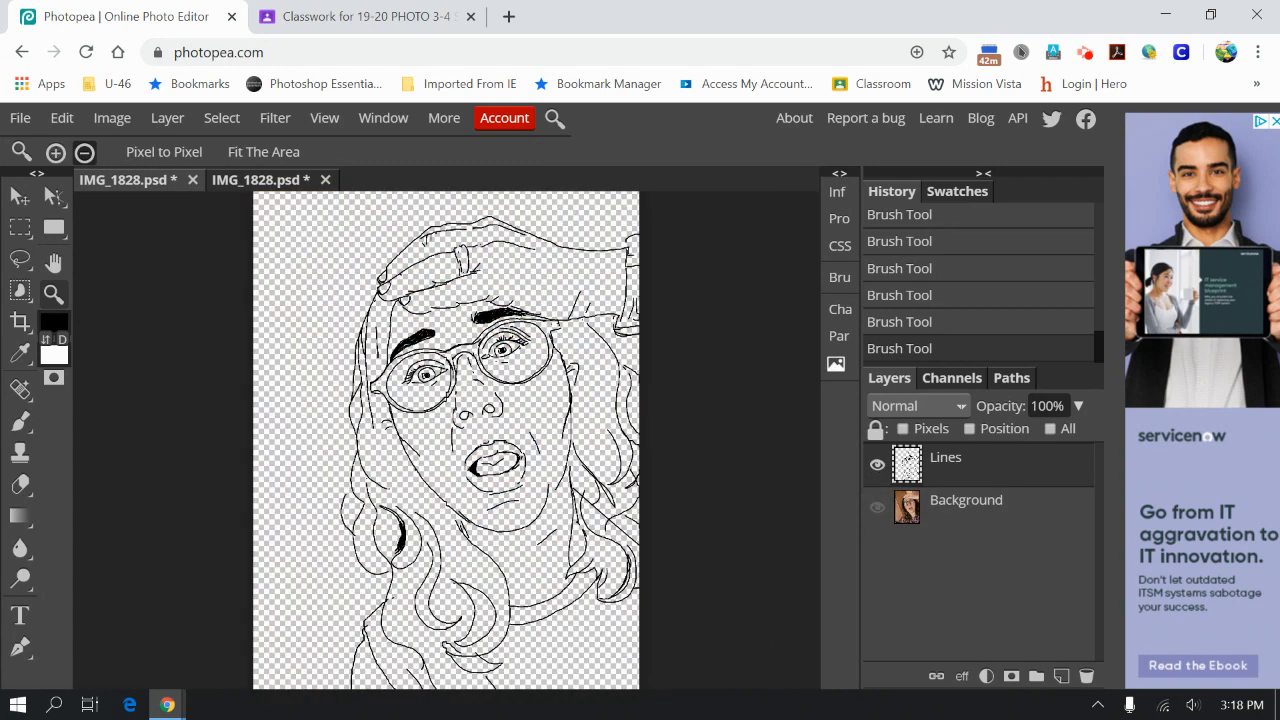
pyautogui.click(877, 507)
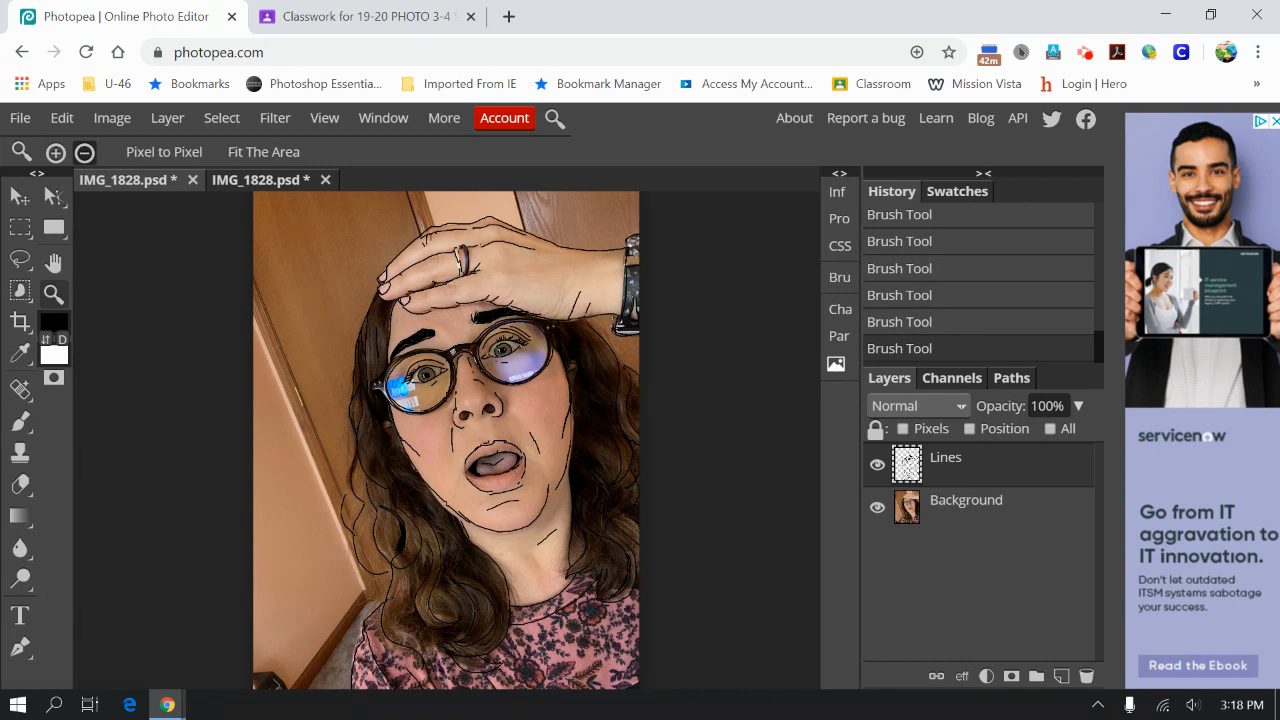
pyautogui.click(877, 507)
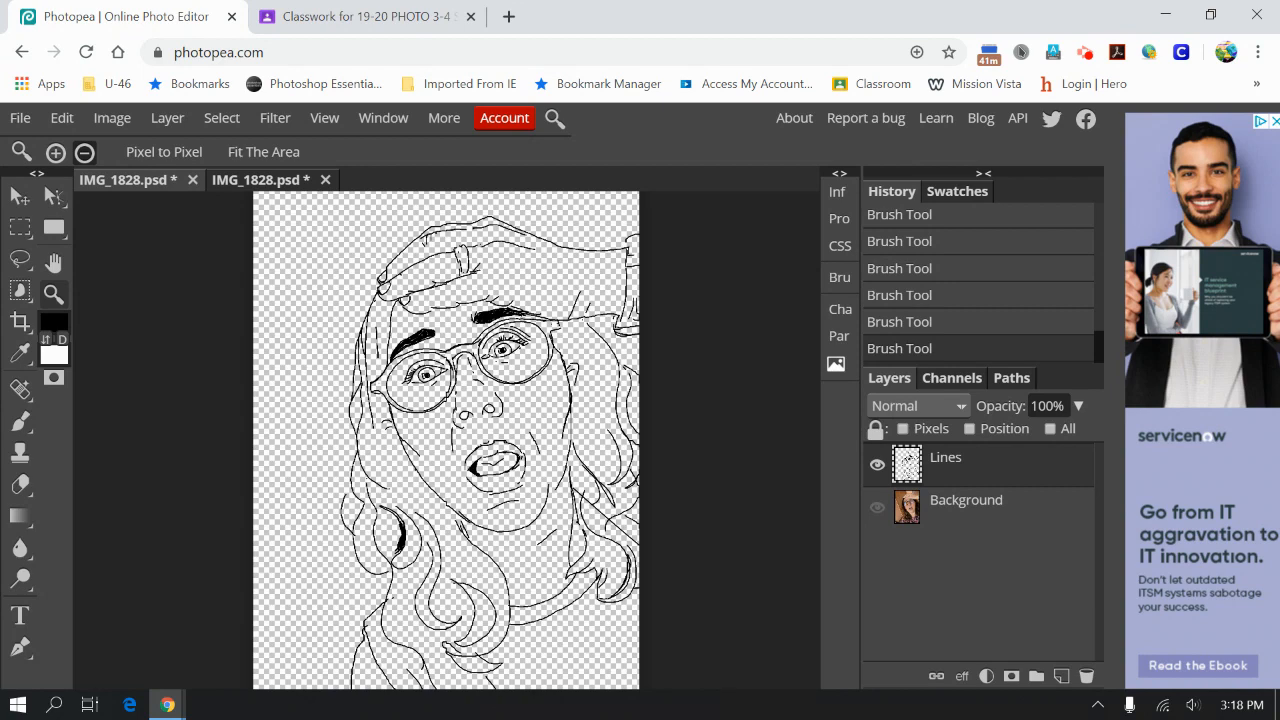
pyautogui.click(877, 507)
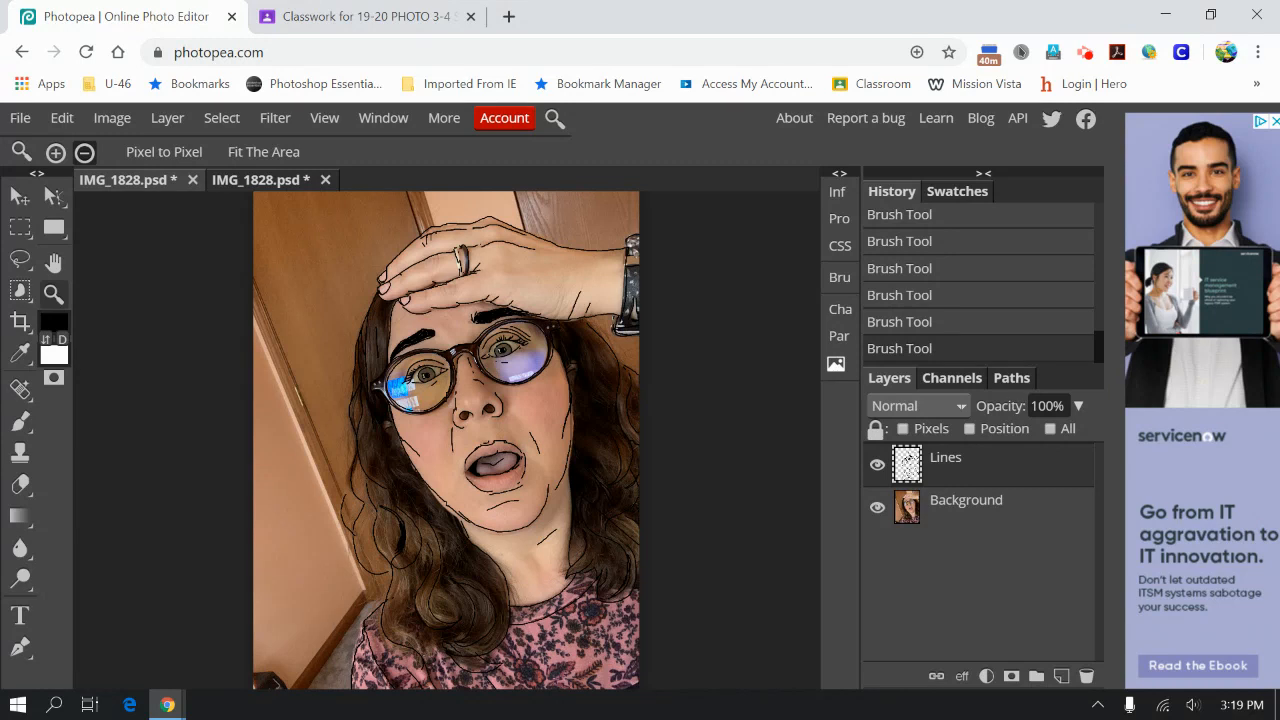
pyautogui.click(1085, 52)
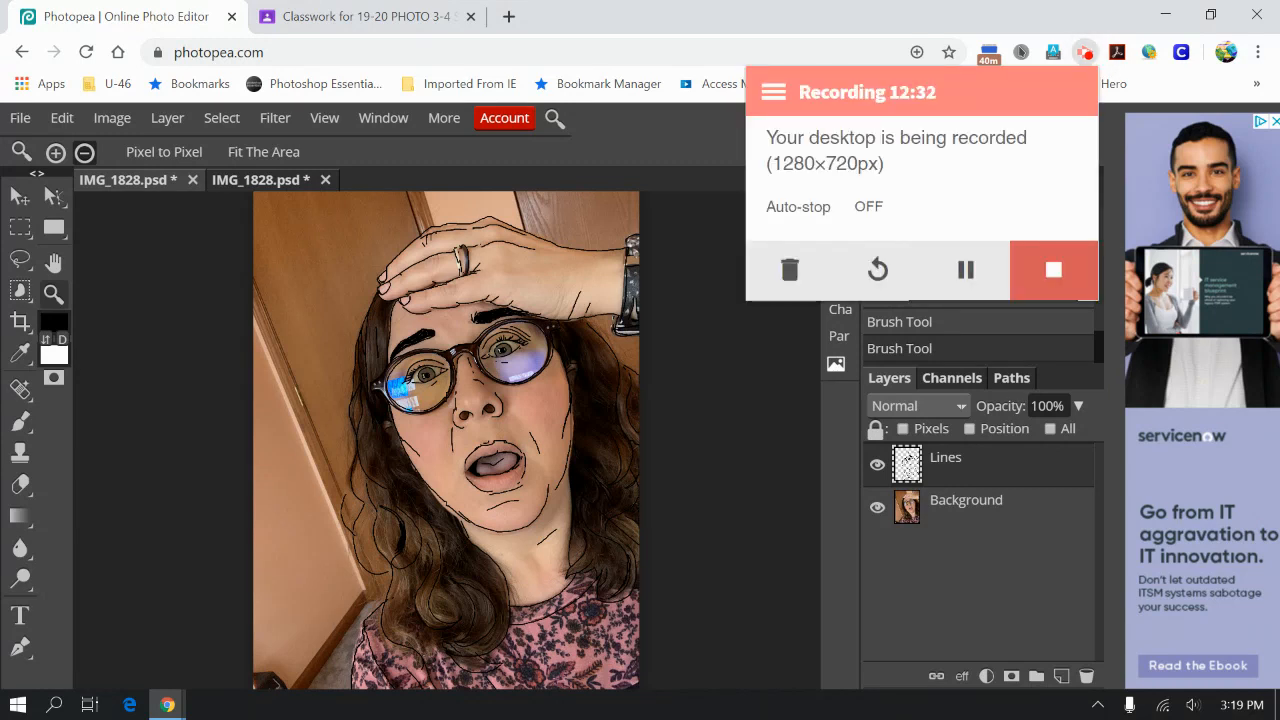